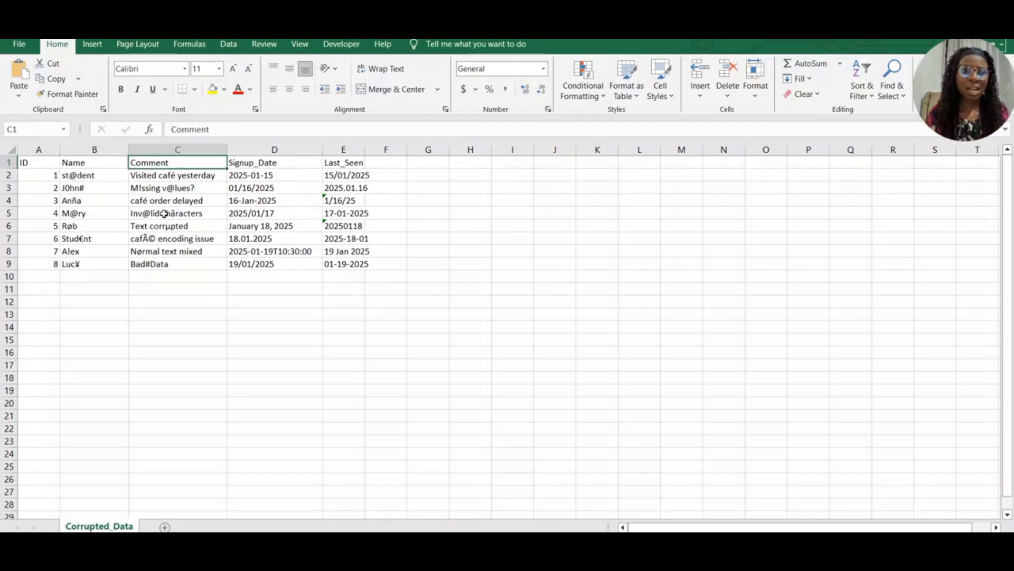
left_click(268, 174)
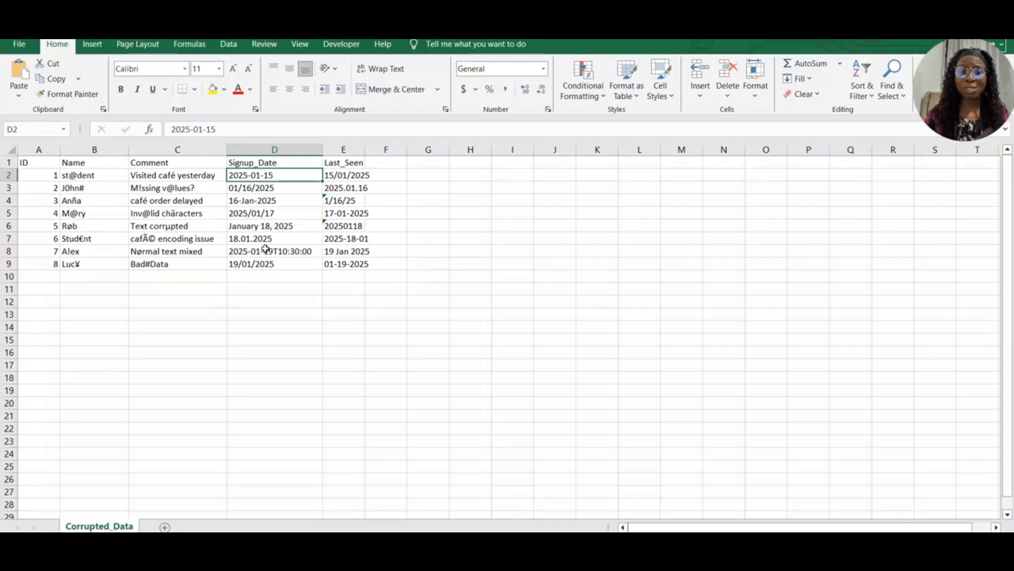
left_click(262, 337)
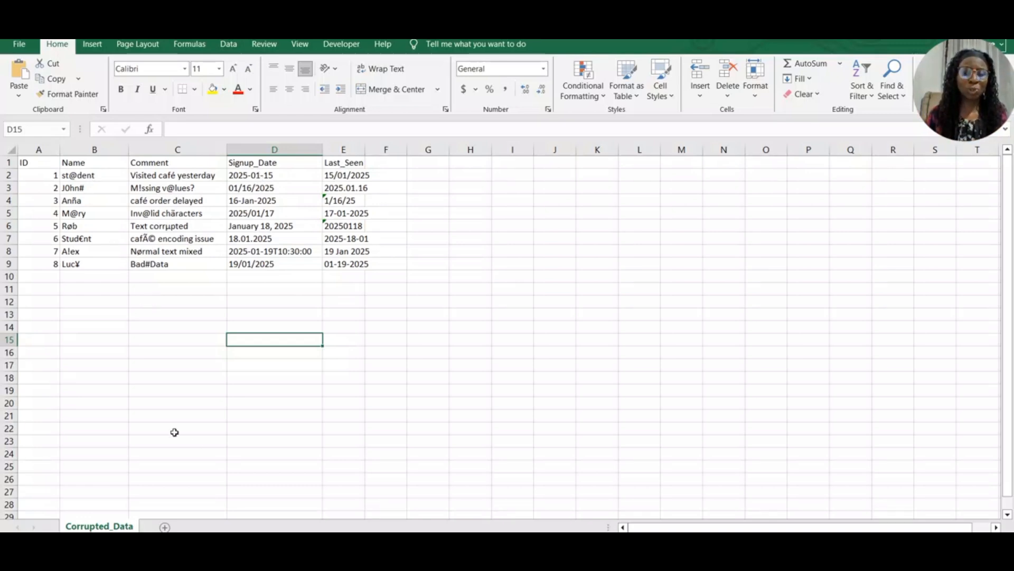
Step: Switch to Datarevamper in the browser and load corrupted_text_mixed_dates.xlsx as the dataset
left_click(629, 497)
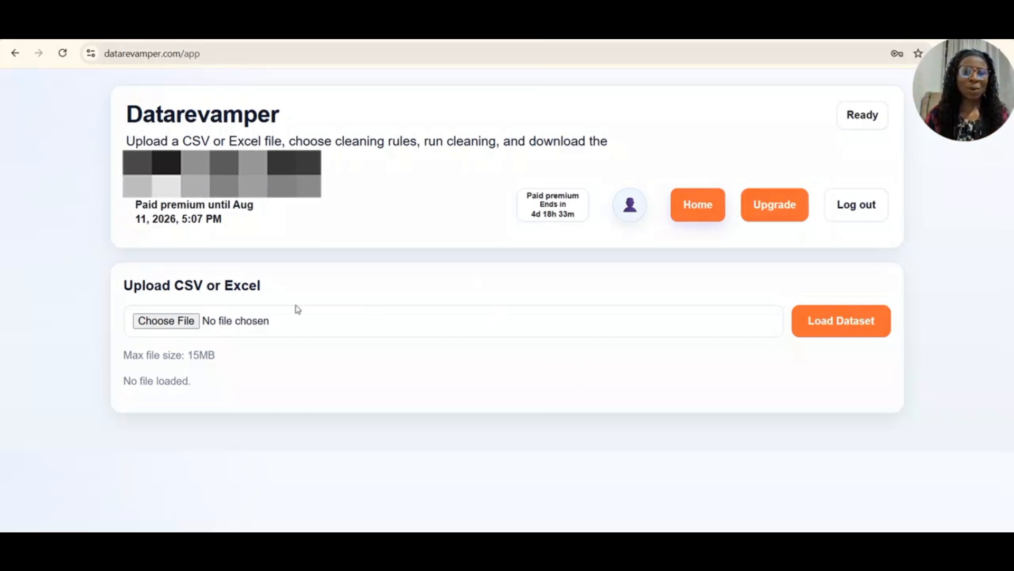
left_click(193, 320)
left_click(226, 137)
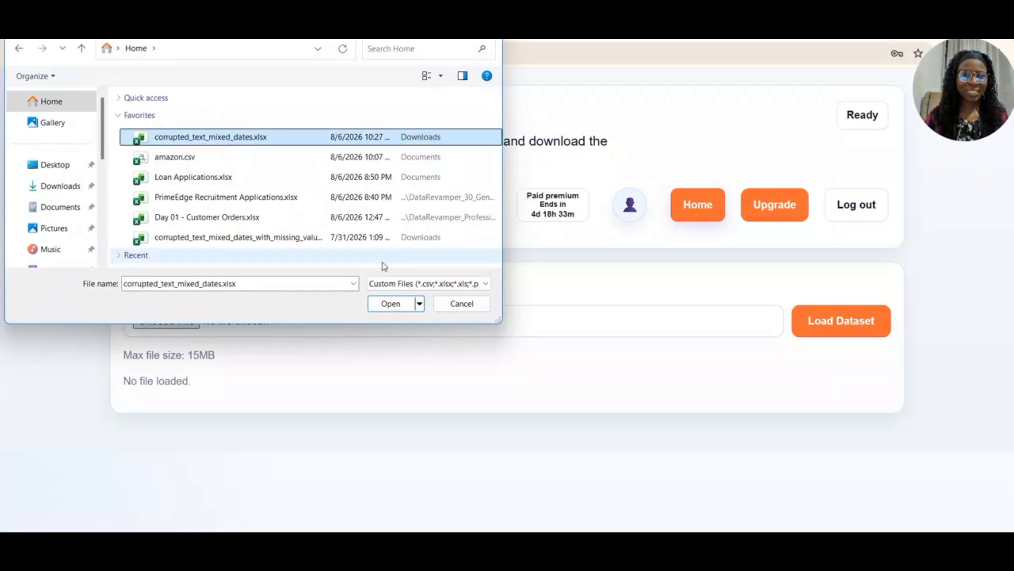
left_click(393, 303)
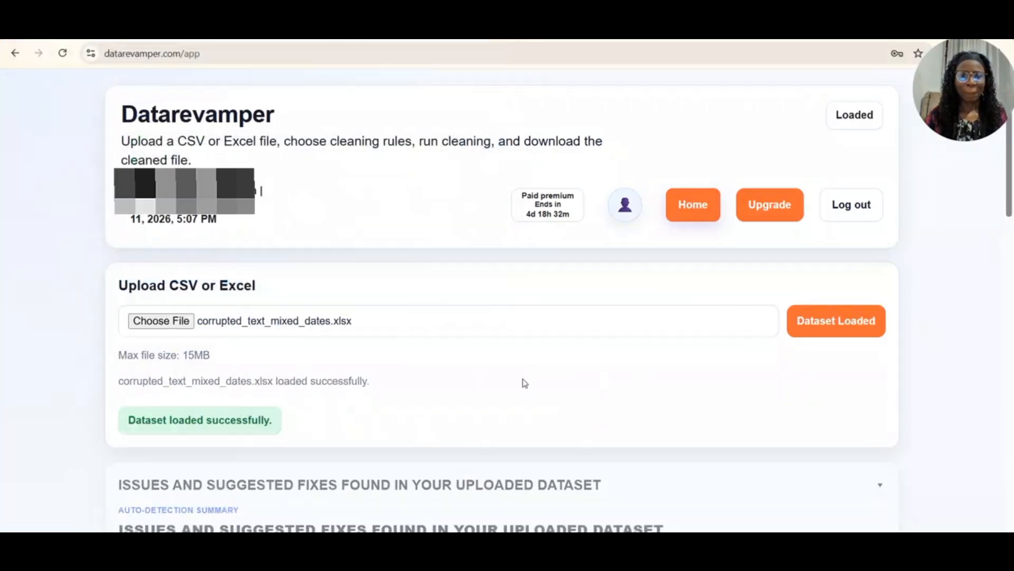
Step: Review the issues and suggested fixes for the uploaded dataset, and expand the Step 7 cleaning rules
scroll(523, 383, "down", 5)
scroll(523, 387, "down", 3)
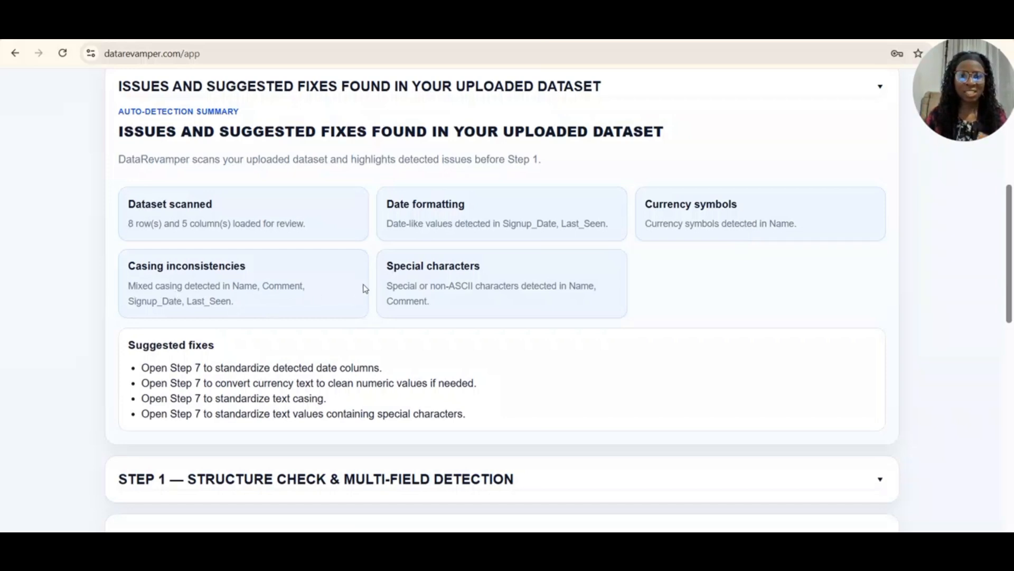
scroll(385, 378, "down", 5)
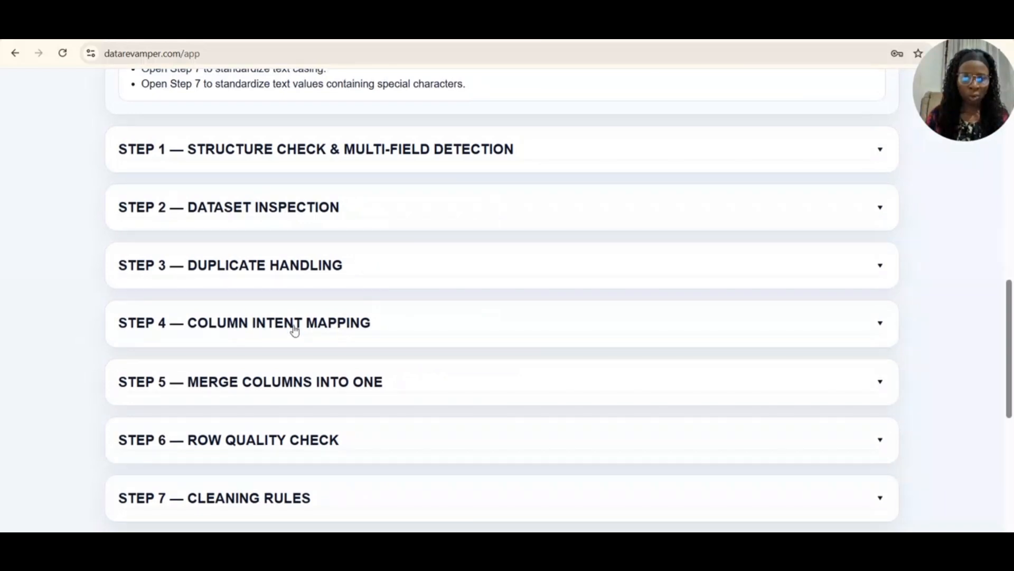
scroll(294, 325, "down", 1)
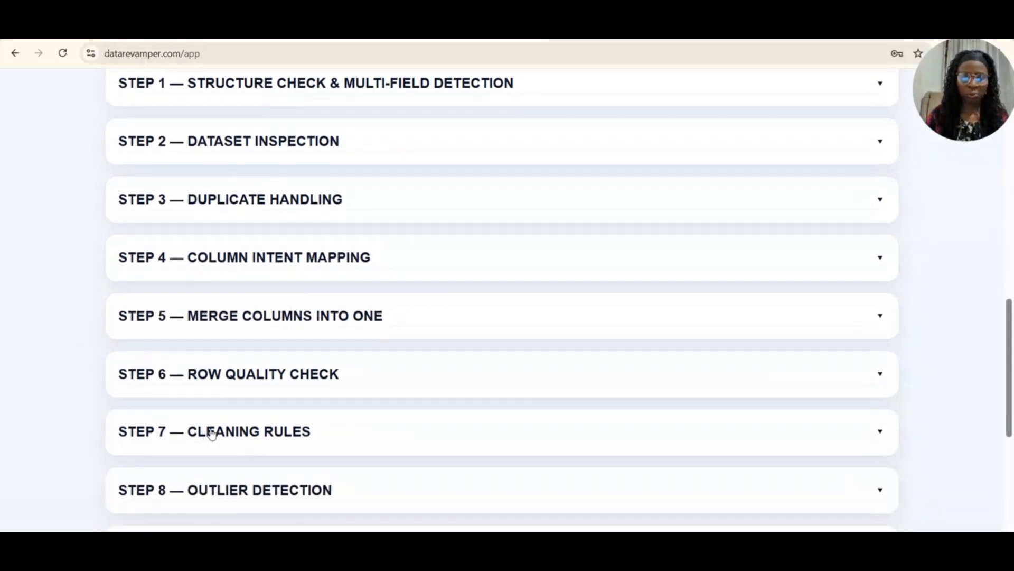
left_click(211, 433)
Step: Enable whitespace trimming for the Name column and standardize its entries to proper_case
scroll(257, 405, "down", 5)
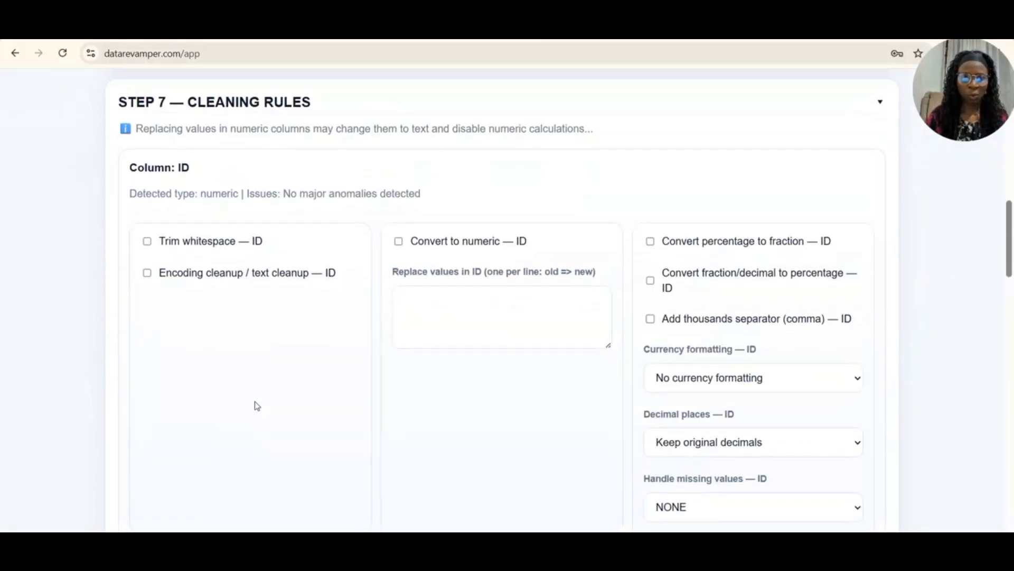
scroll(258, 405, "down", 5)
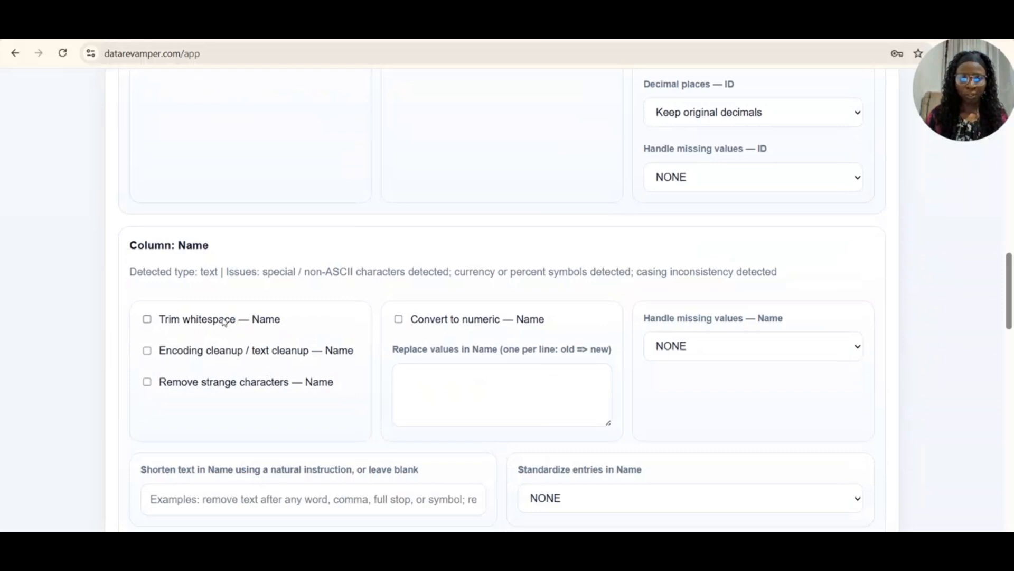
left_click(221, 320)
scroll(218, 325, "down", 2)
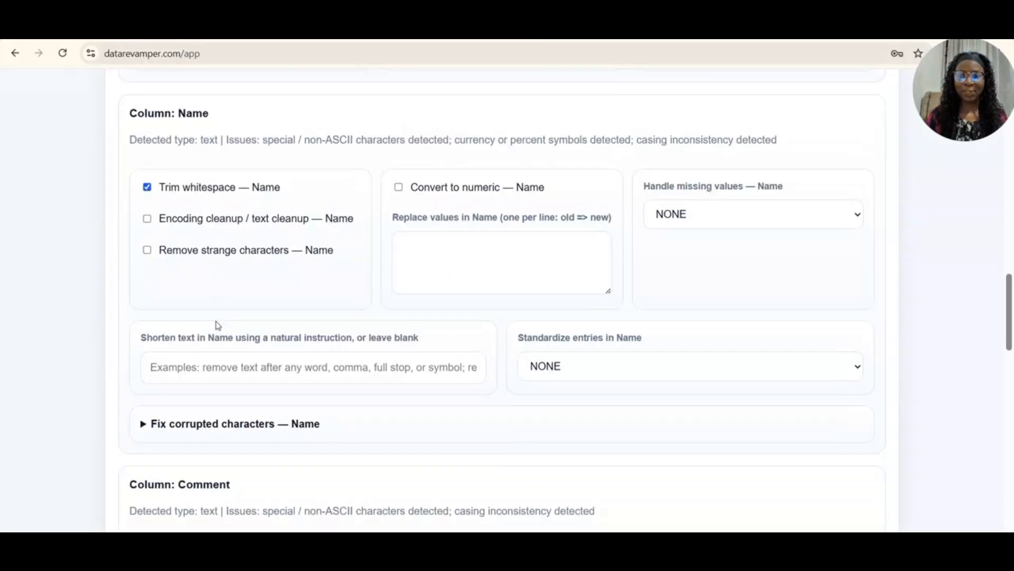
left_click(560, 366)
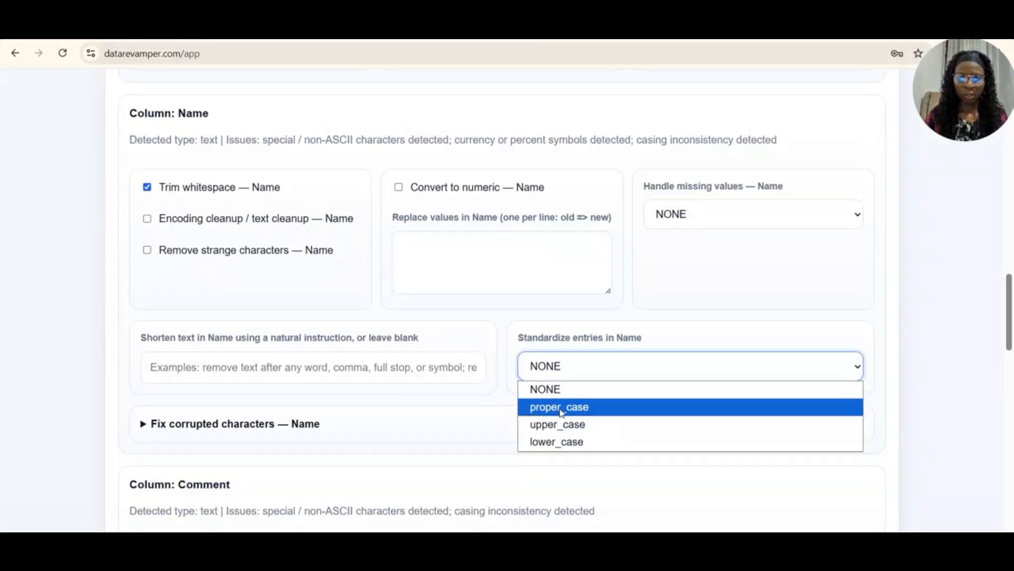
left_click(561, 405)
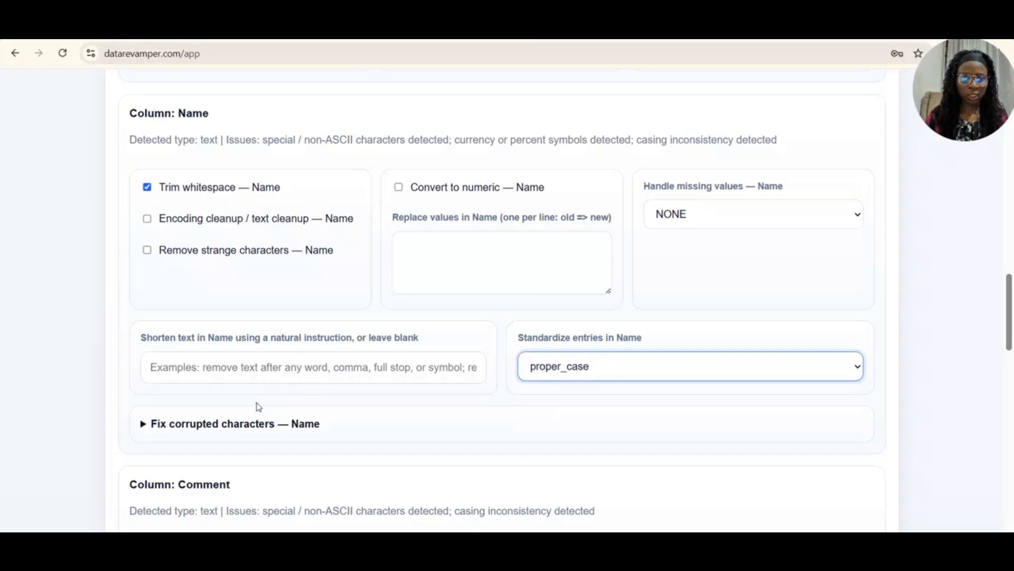
Step: Expand the corrupted-character fixes for the Name column and enable applying the suggested fixes
left_click(227, 426)
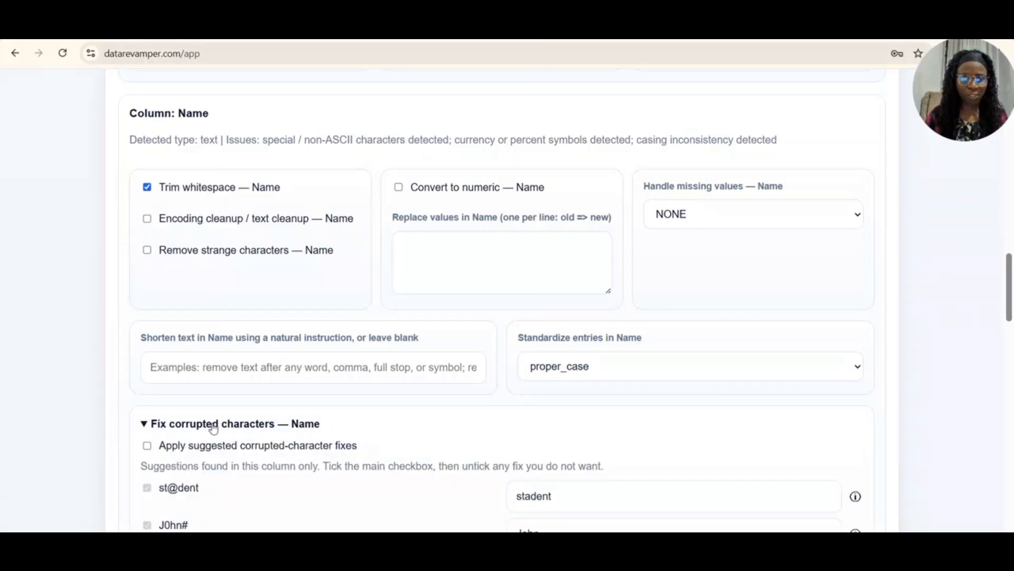
scroll(265, 432, "down", 3)
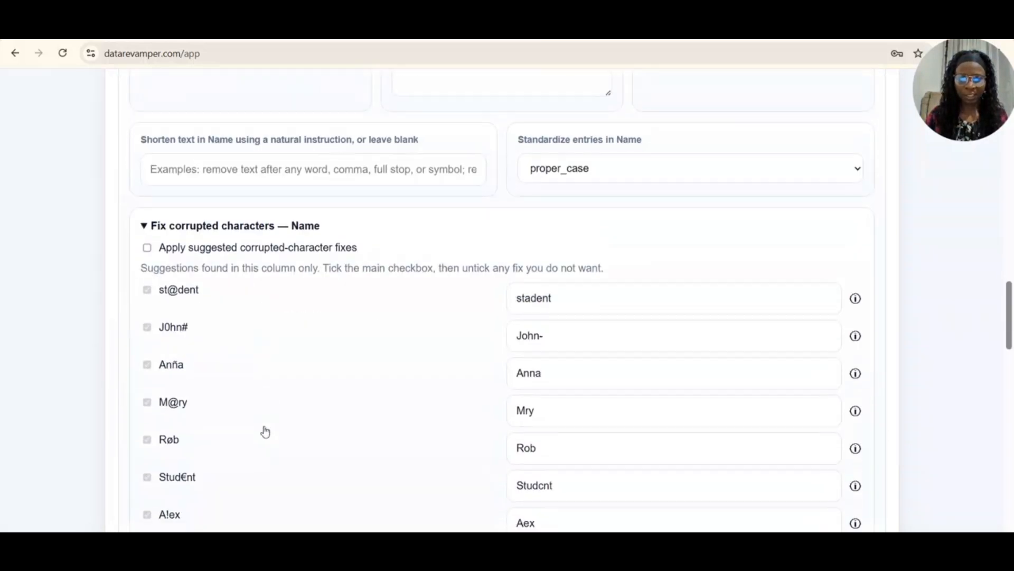
scroll(292, 277, "down", 1)
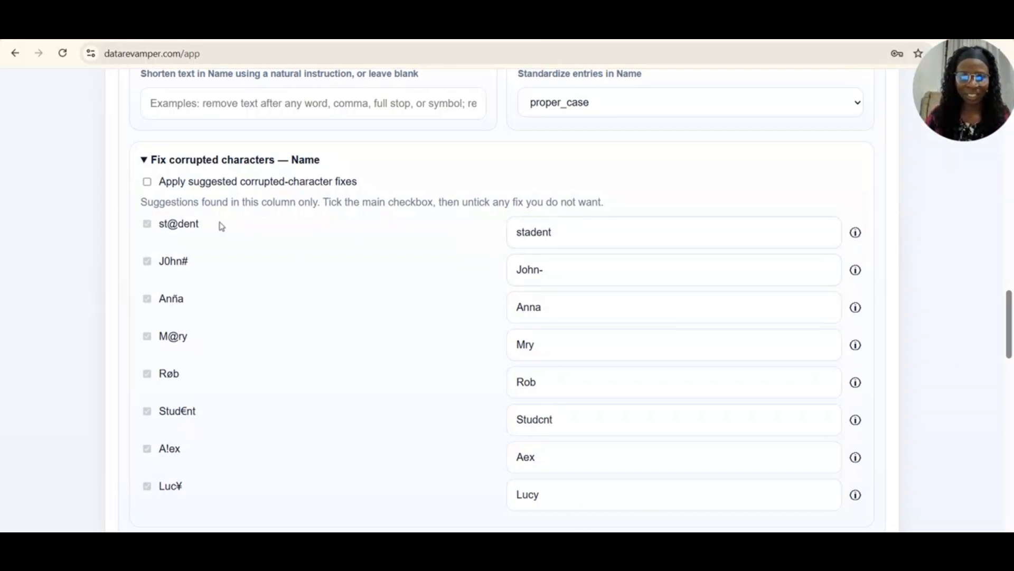
left_click(148, 181)
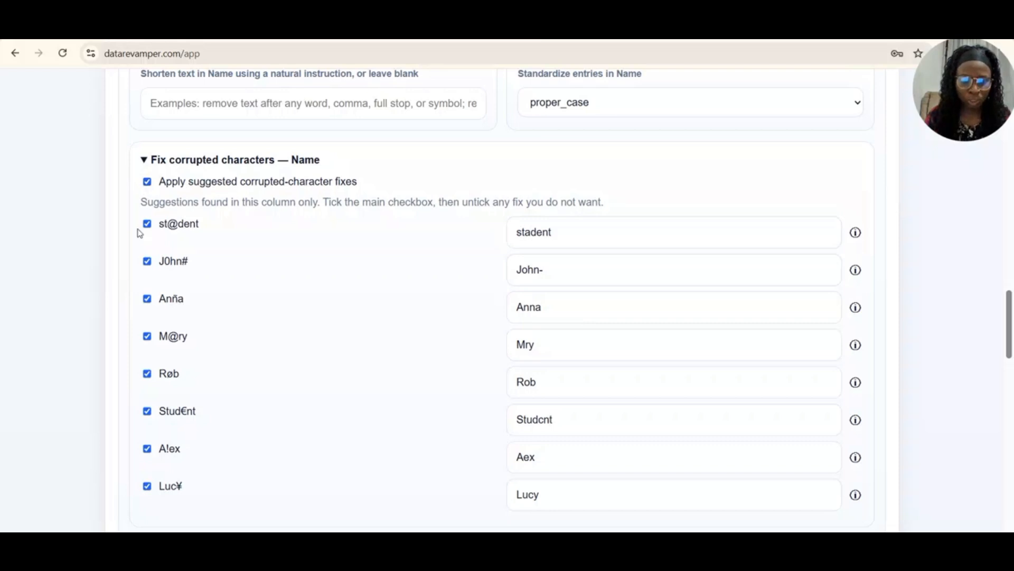
Step: Change the replacement for st@dent in the Name column to the alternative suggestion "student"
left_click(536, 232)
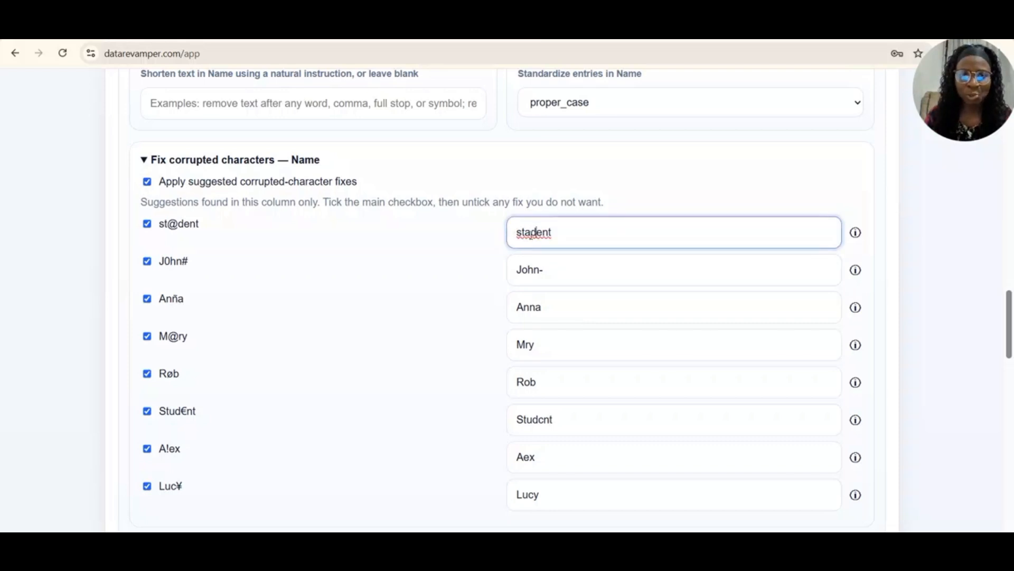
left_click(855, 233)
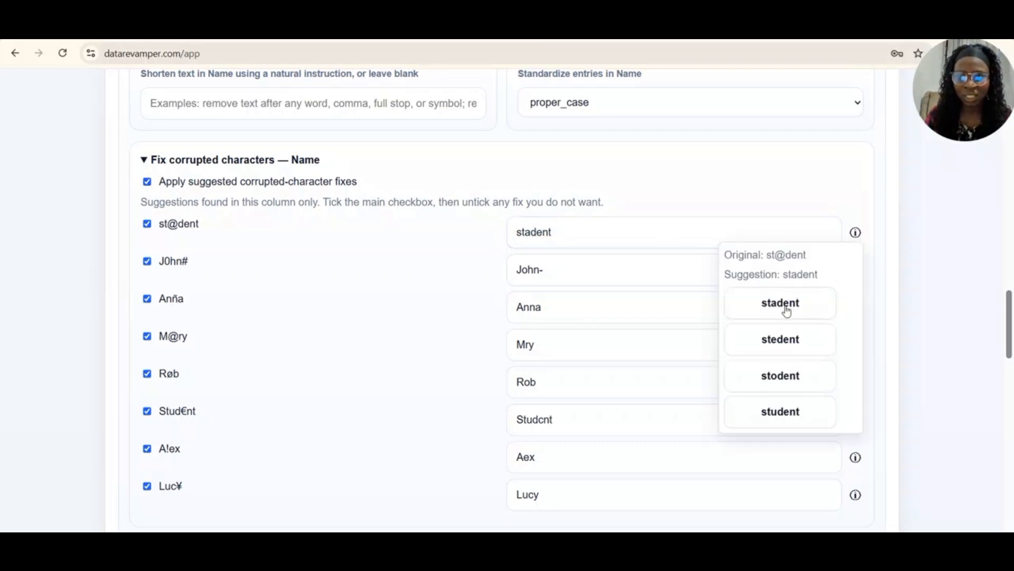
left_click(786, 415)
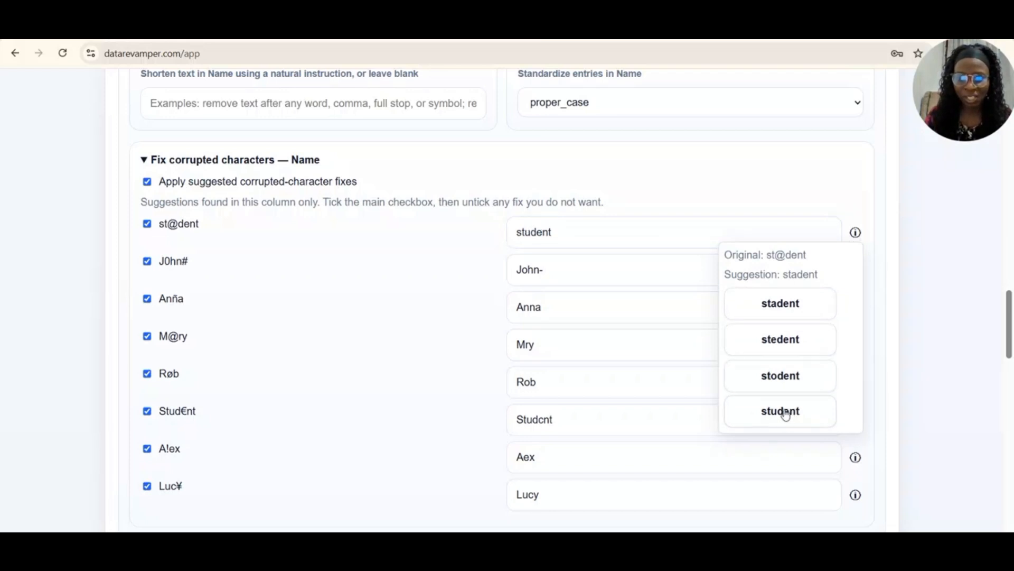
left_click(651, 207)
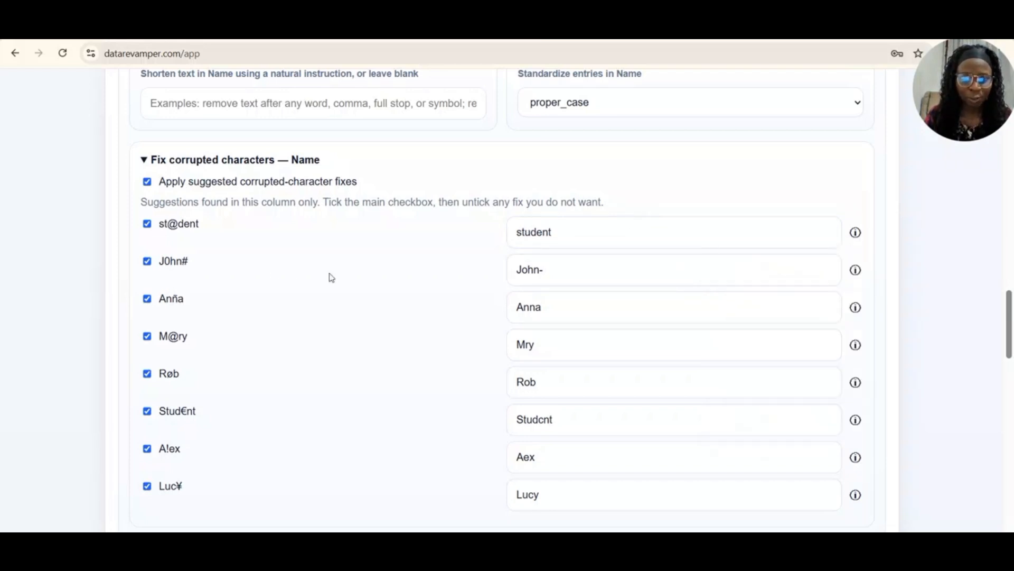
Step: Choose the suggestion without the trailing hyphen for the second Name entry and the one restoring the missing "a" for the fourth
left_click(855, 270)
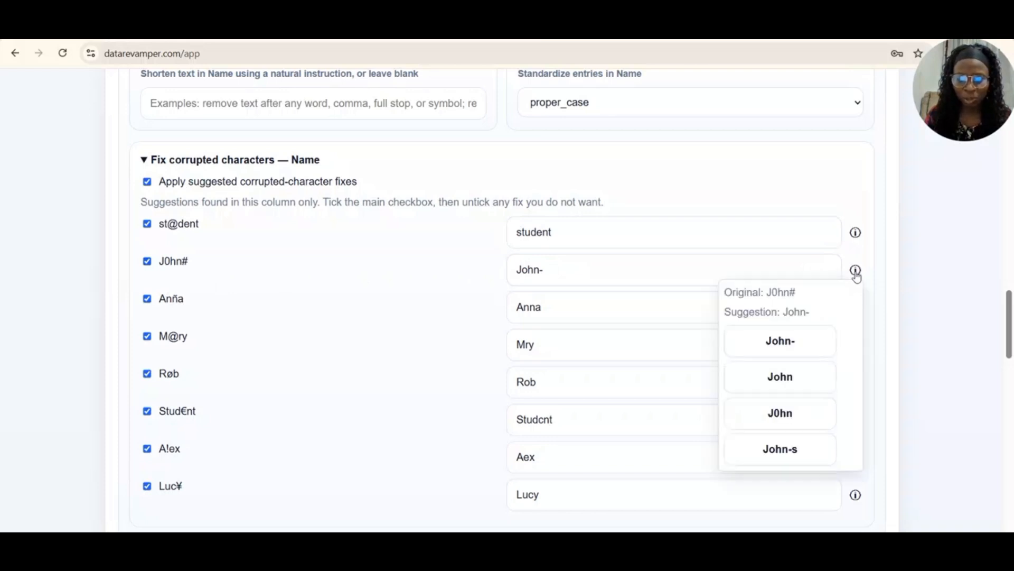
left_click(804, 381)
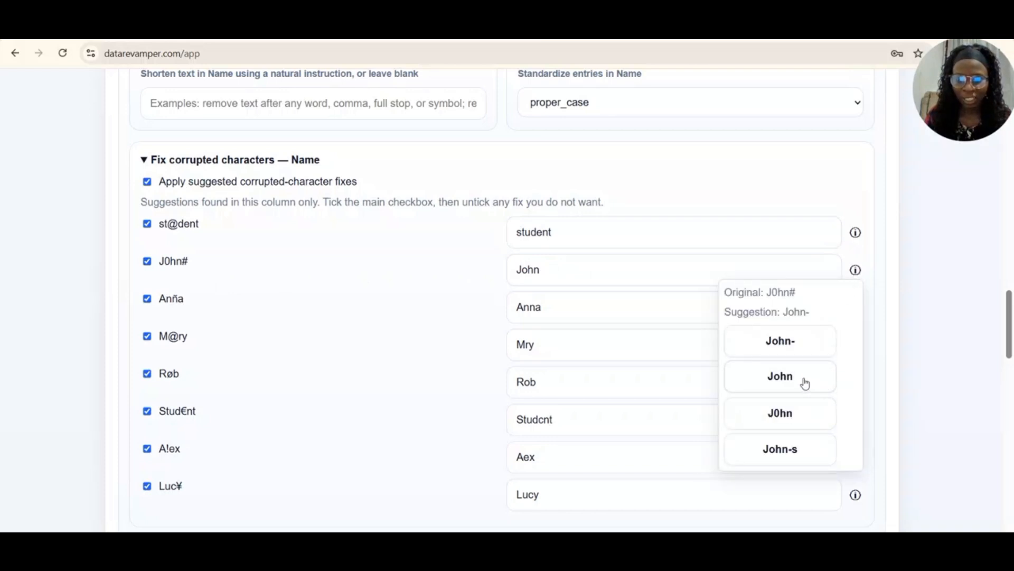
left_click(855, 271)
scroll(426, 368, "down", 3)
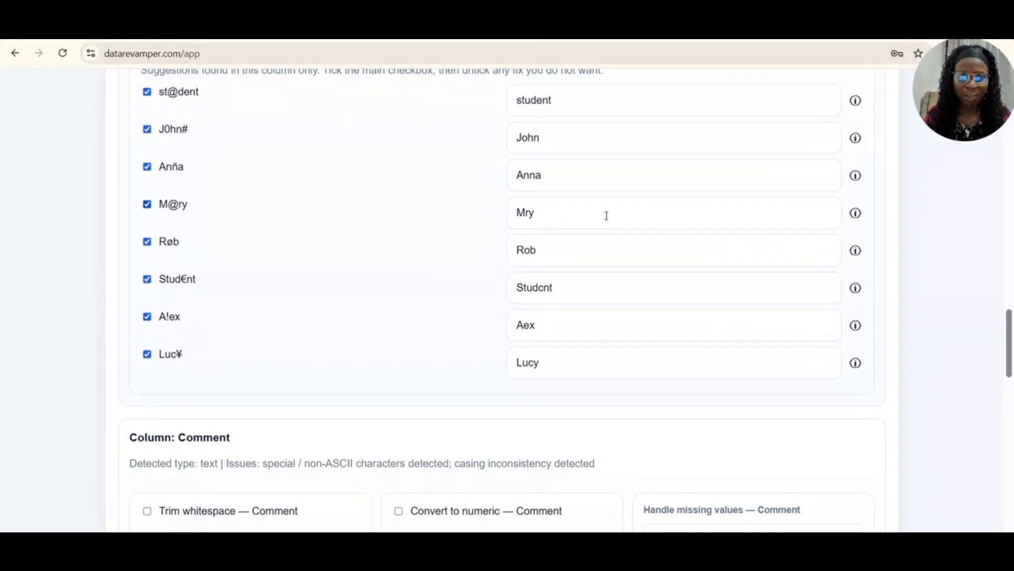
left_click(857, 215)
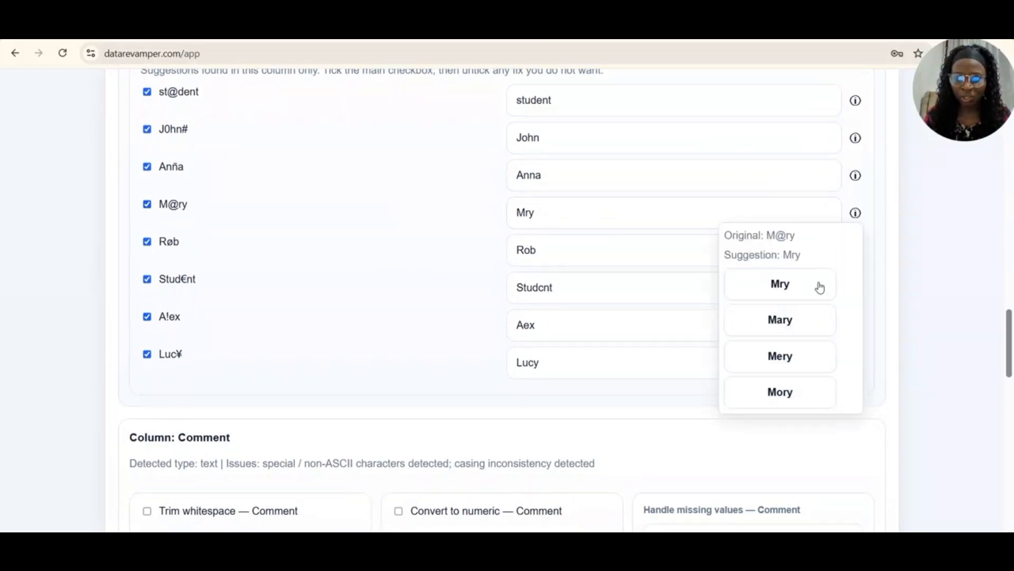
left_click(781, 320)
left_click(857, 217)
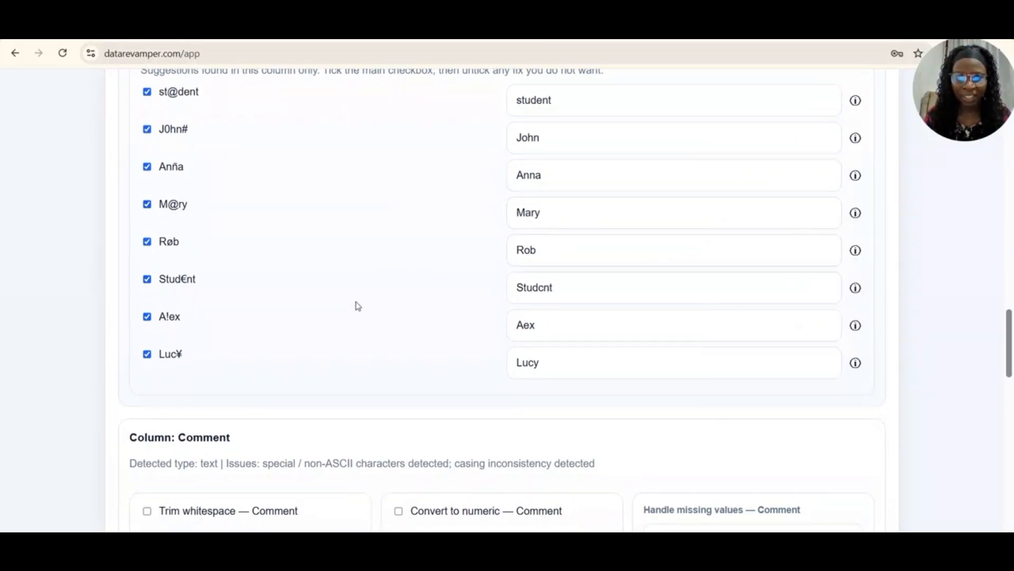
Step: Set the Stud€nt replacement to "Student" and choose the suggestion with "l" replacing the exclamation mark for the seventh Name entry
left_click(855, 288)
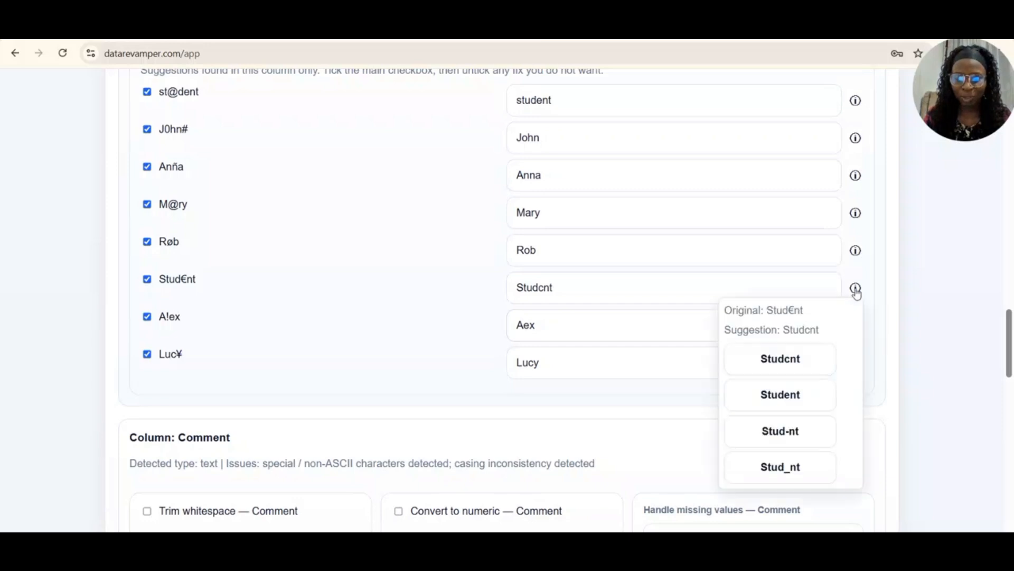
left_click(795, 406)
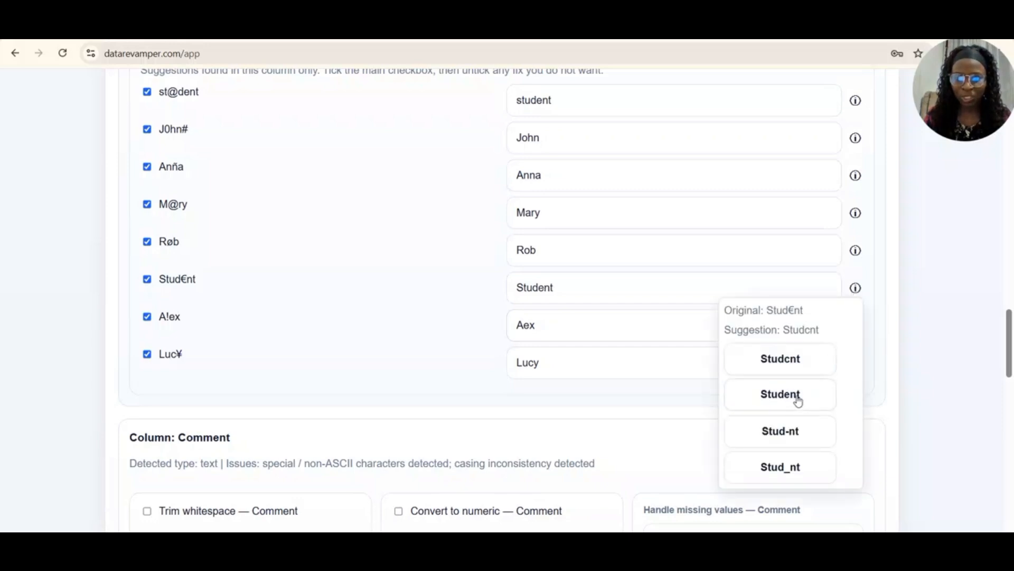
left_click(855, 287)
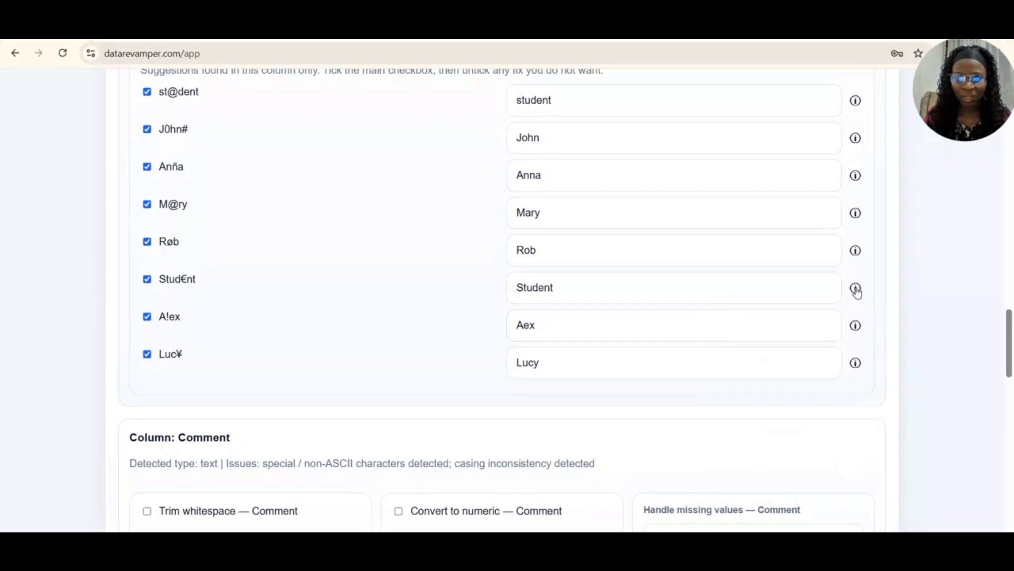
left_click(856, 331)
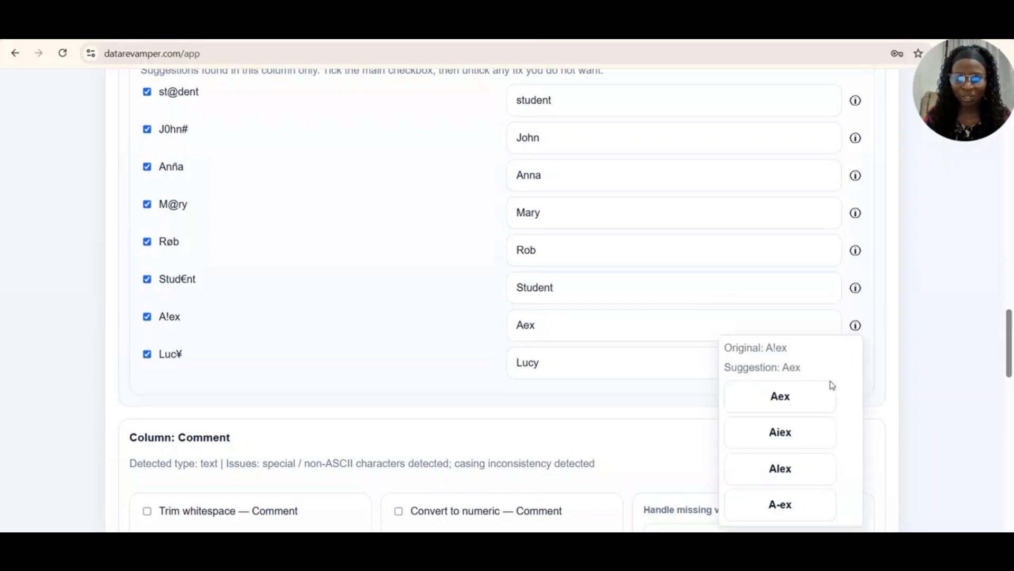
left_click(794, 476)
left_click(856, 325)
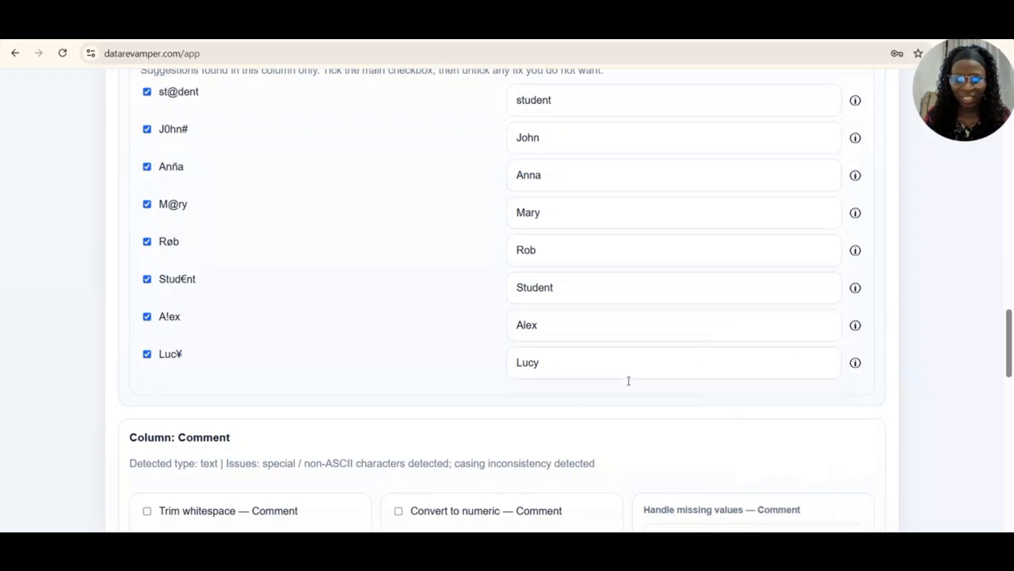
Step: Enable whitespace trimming for the Comment column
scroll(563, 395, "down", 3)
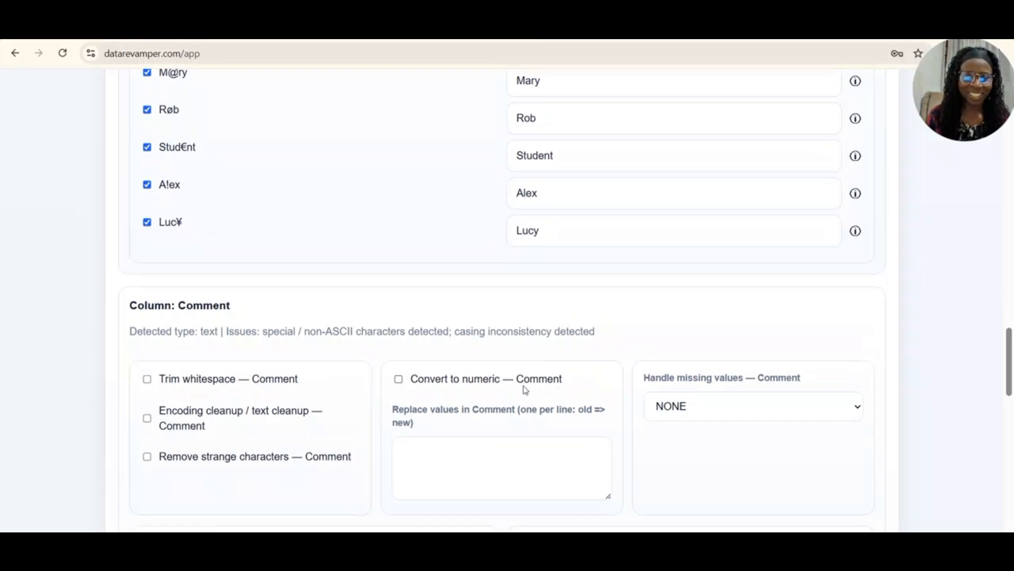
scroll(347, 364, "down", 2)
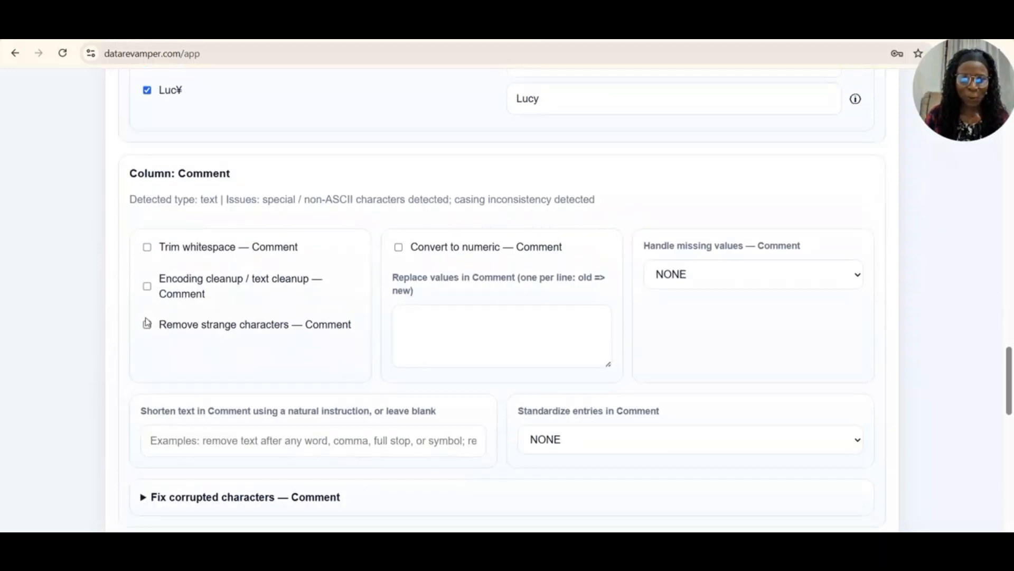
scroll(222, 364, "down", 3)
scroll(221, 365, "up", 3)
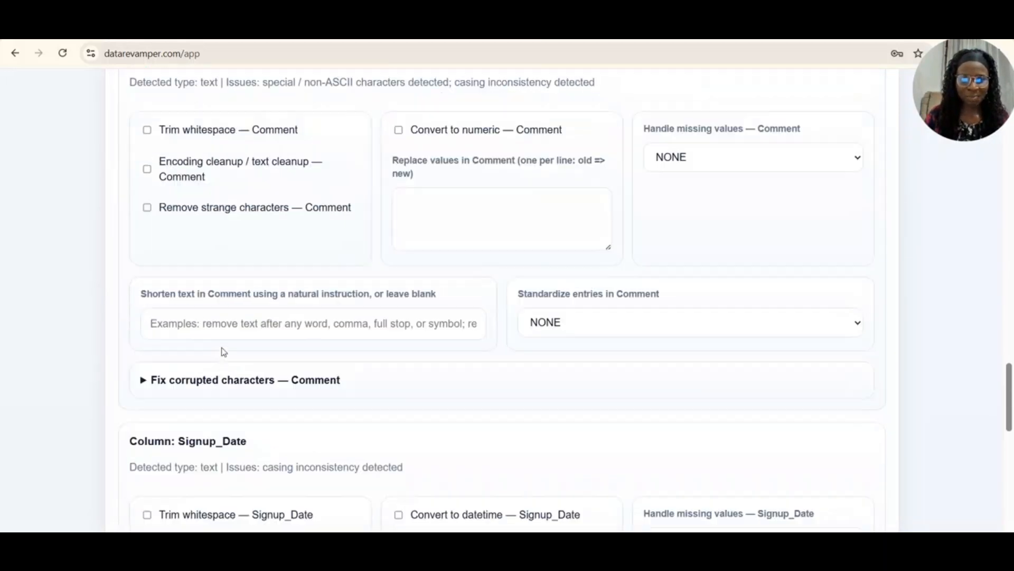
left_click(216, 181)
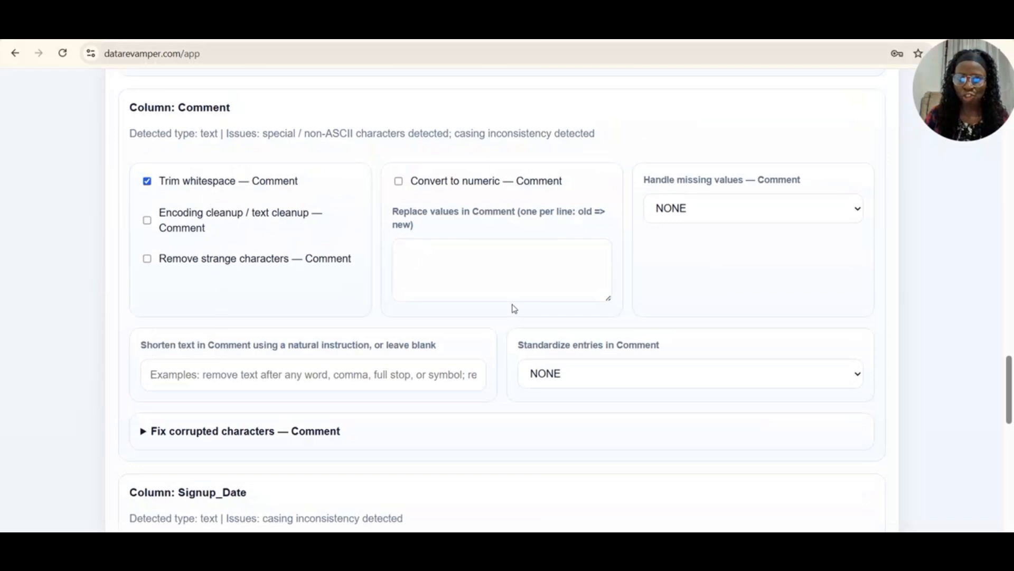
Step: Standardize the Comment entries to proper_case and apply the suggested corrupted-character fixes, excluding the one for the already correct "café"
left_click(550, 378)
left_click(559, 414)
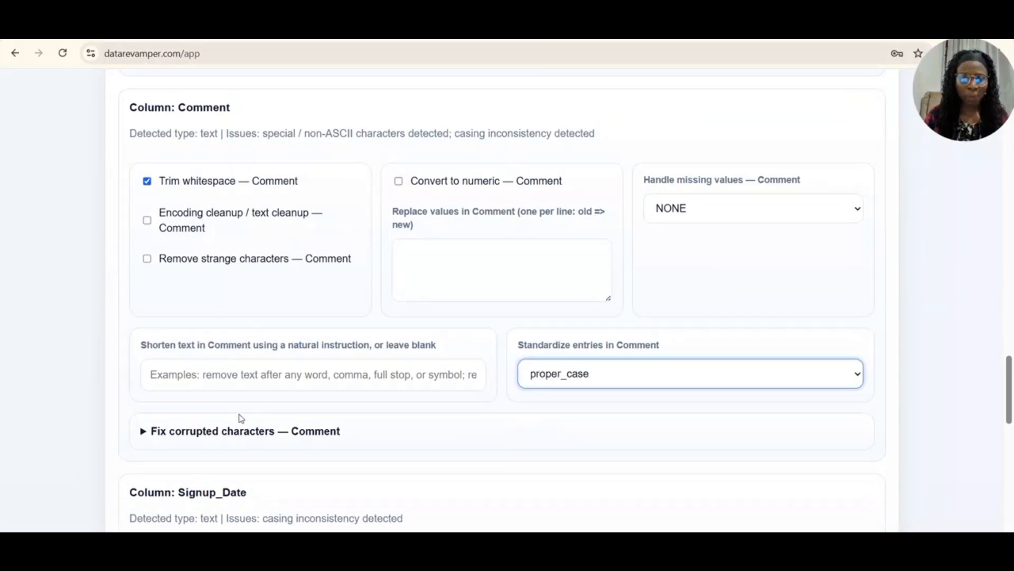
left_click(245, 432)
scroll(242, 386, "down", 3)
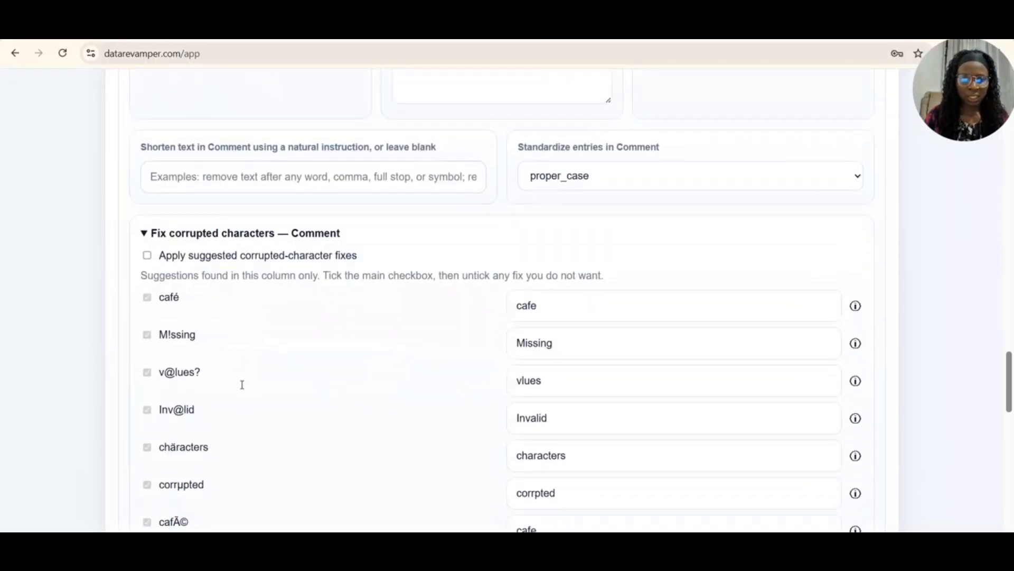
left_click(147, 255)
scroll(201, 365, "down", 1)
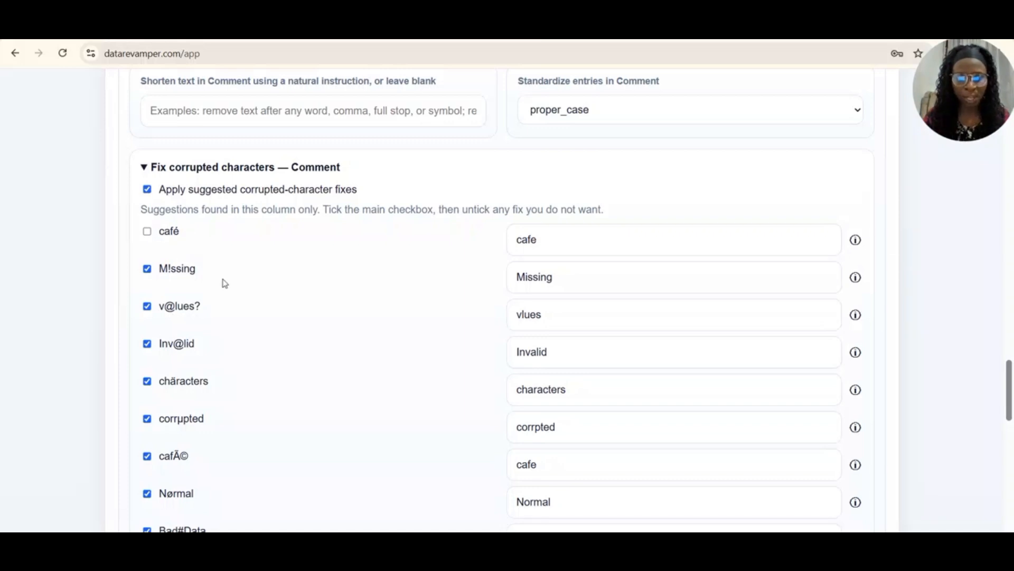
Step: Change the replacement for "v@lues?" in the Comment column to the alternative suggestion "values"
scroll(225, 283, "down", 2)
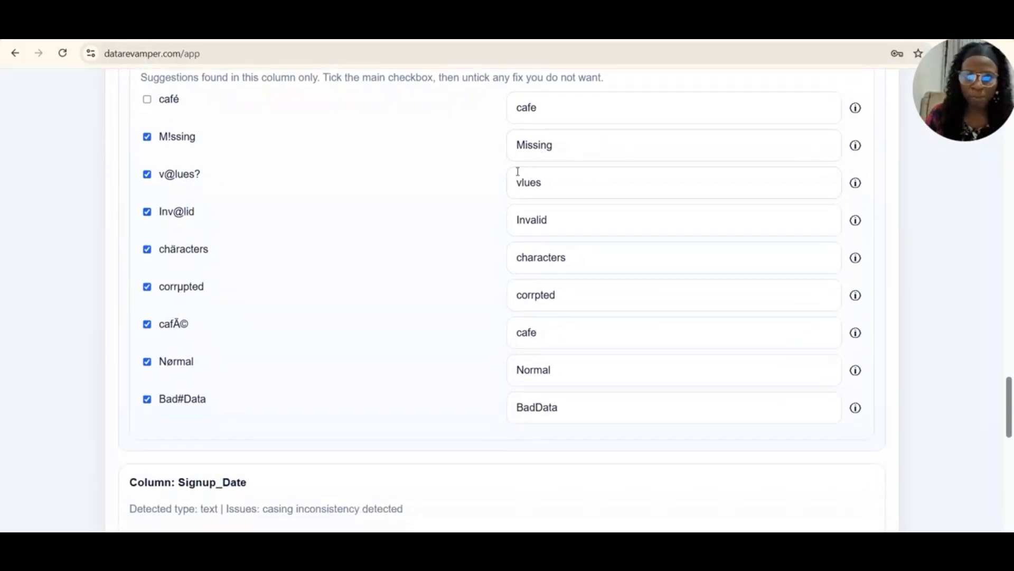
left_click(856, 183)
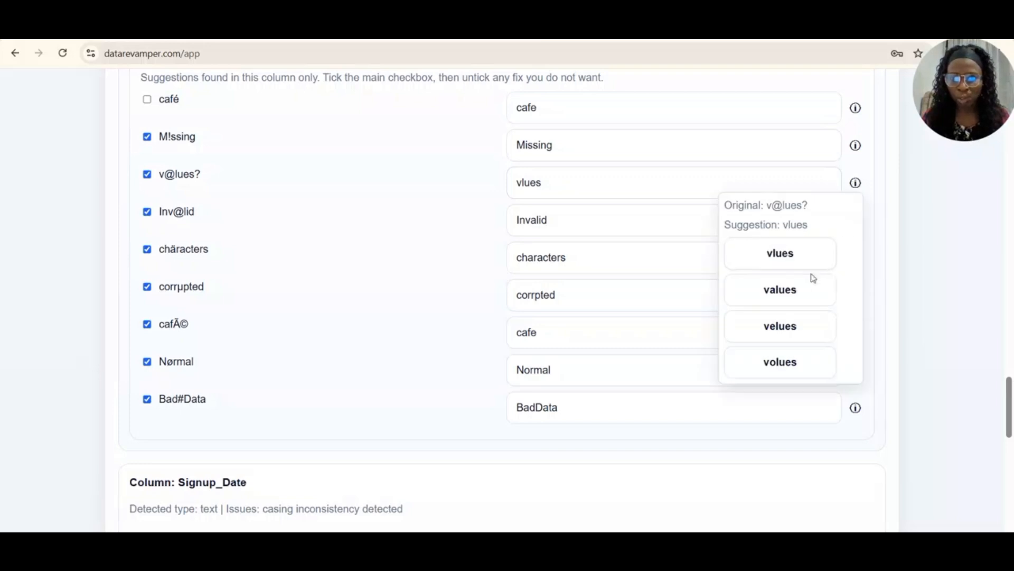
left_click(799, 299)
left_click(855, 185)
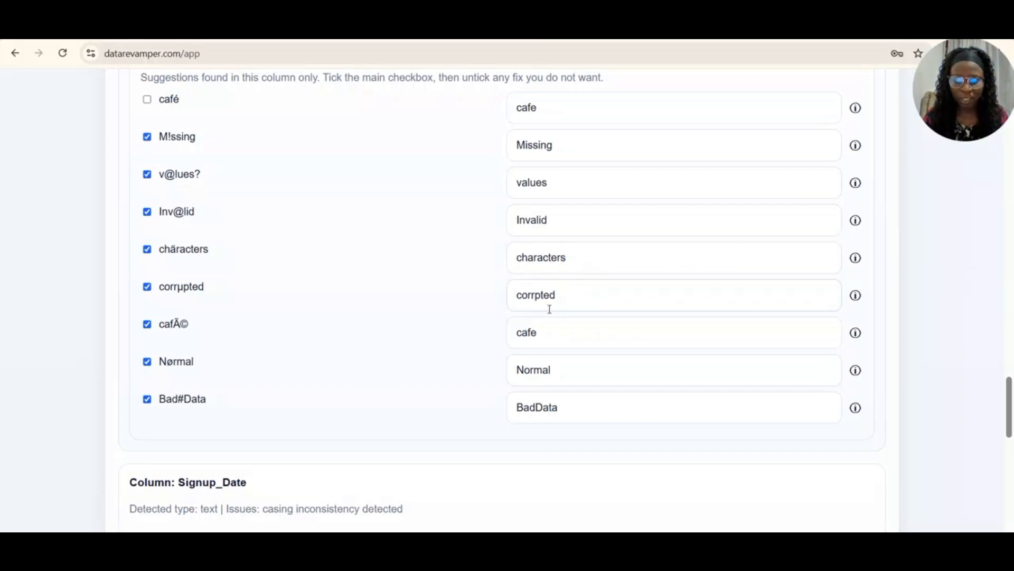
Step: Choose the suggestion "corrupted" for "corrµpted" and "café" for "cafÃ©" in the Comment column's corrupted-character fixes
left_click(856, 295)
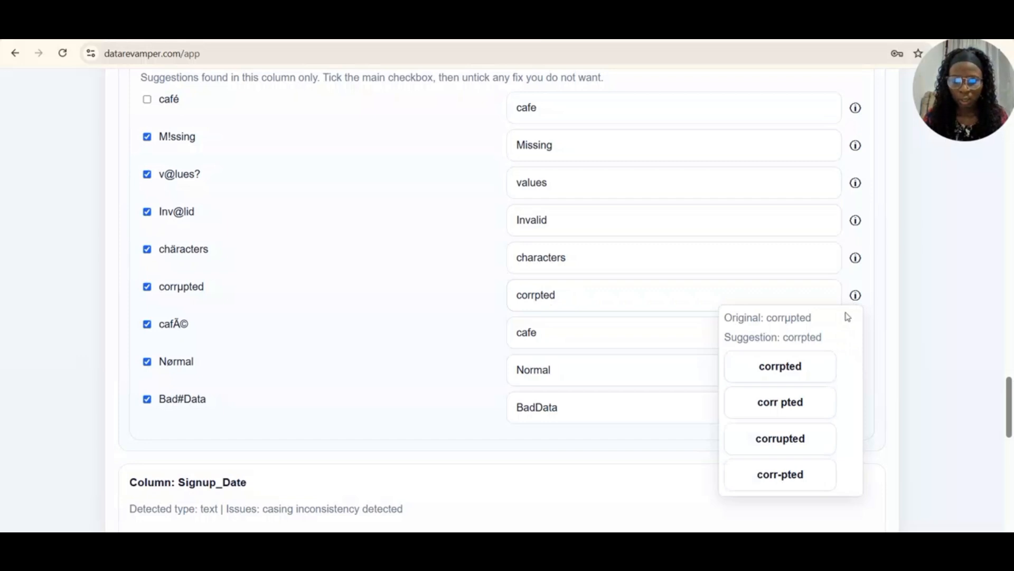
left_click(810, 433)
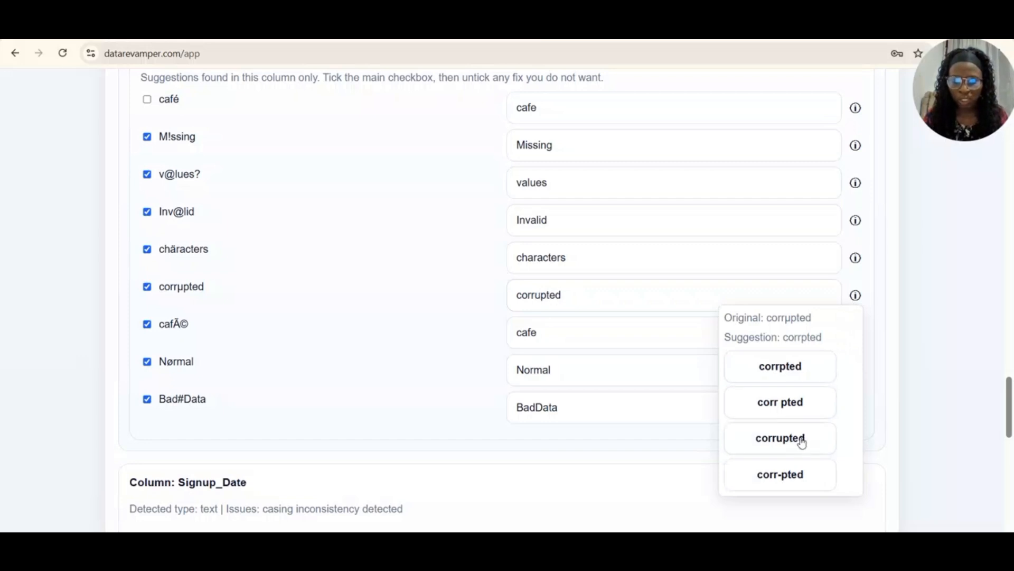
left_click(856, 300)
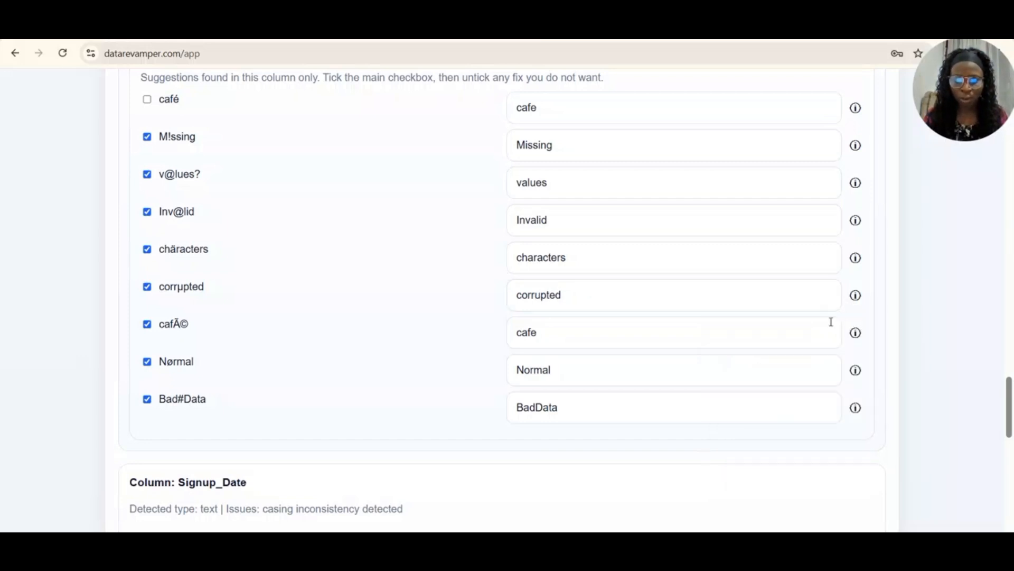
left_click(856, 336)
left_click(794, 448)
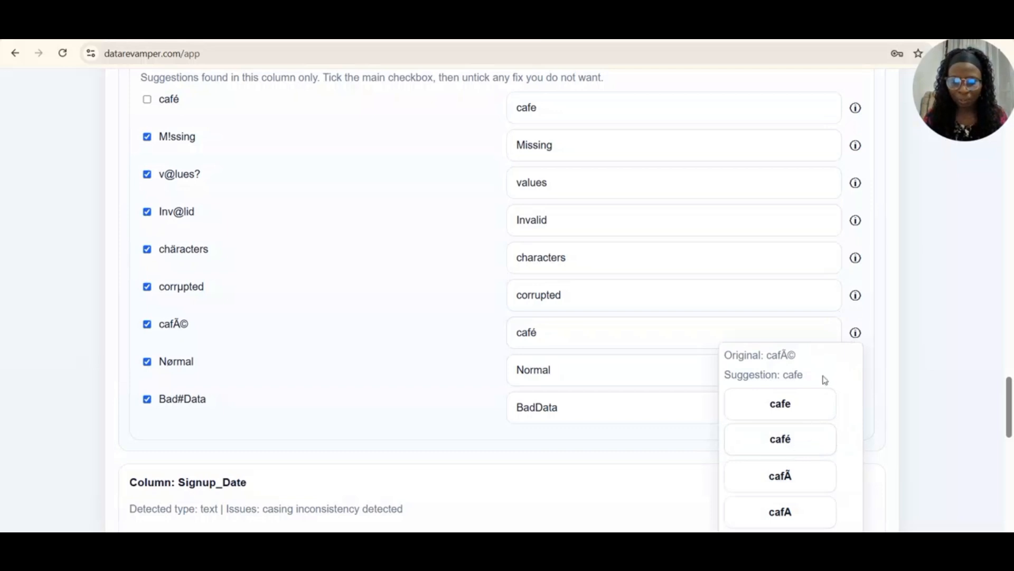
left_click(856, 333)
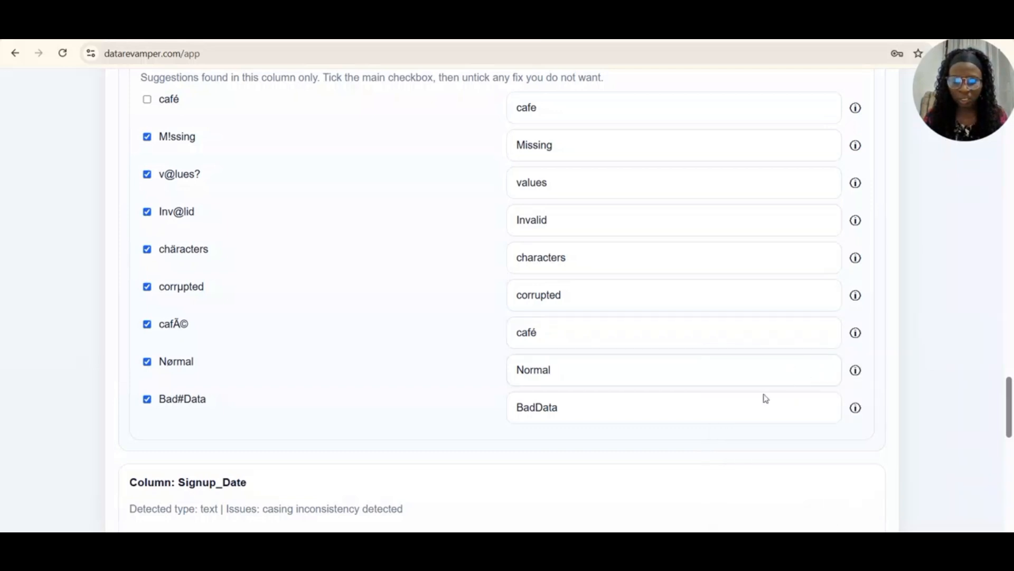
Step: Enable datetime conversion for the Signup_Date column with invalid dates set to Label as Invalid Date
scroll(529, 443, "down", 5)
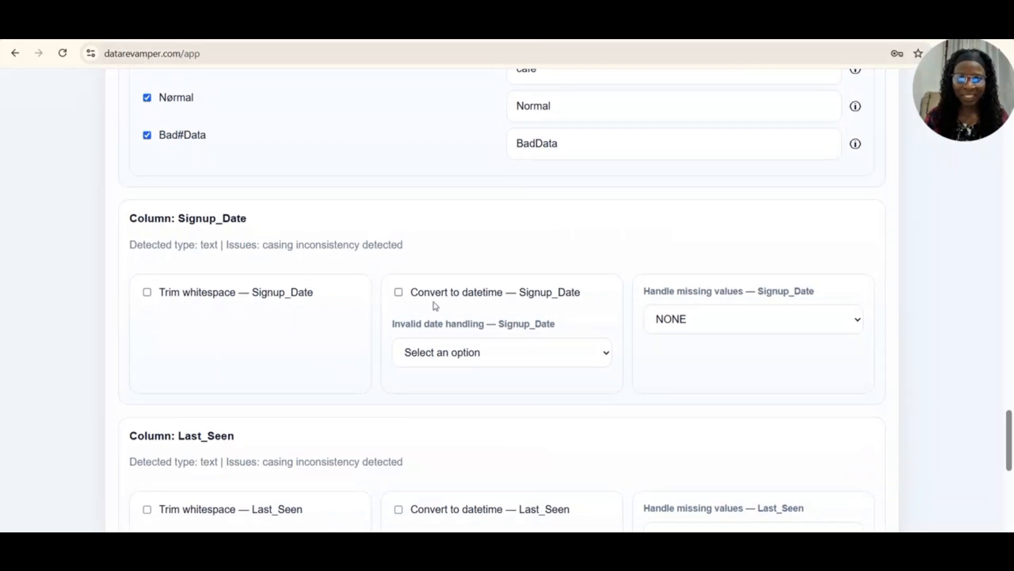
left_click(453, 300)
left_click(453, 358)
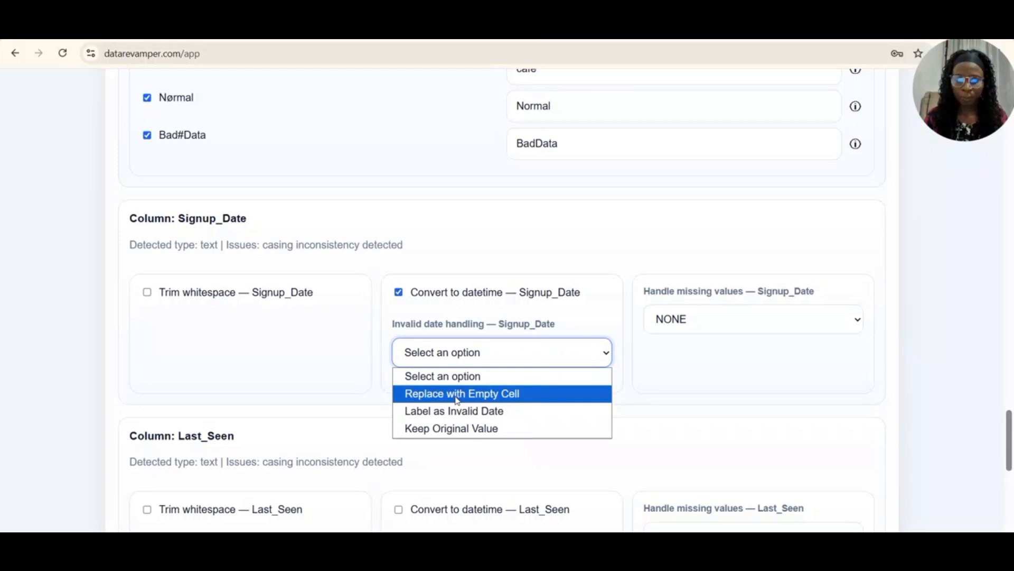
left_click(453, 416)
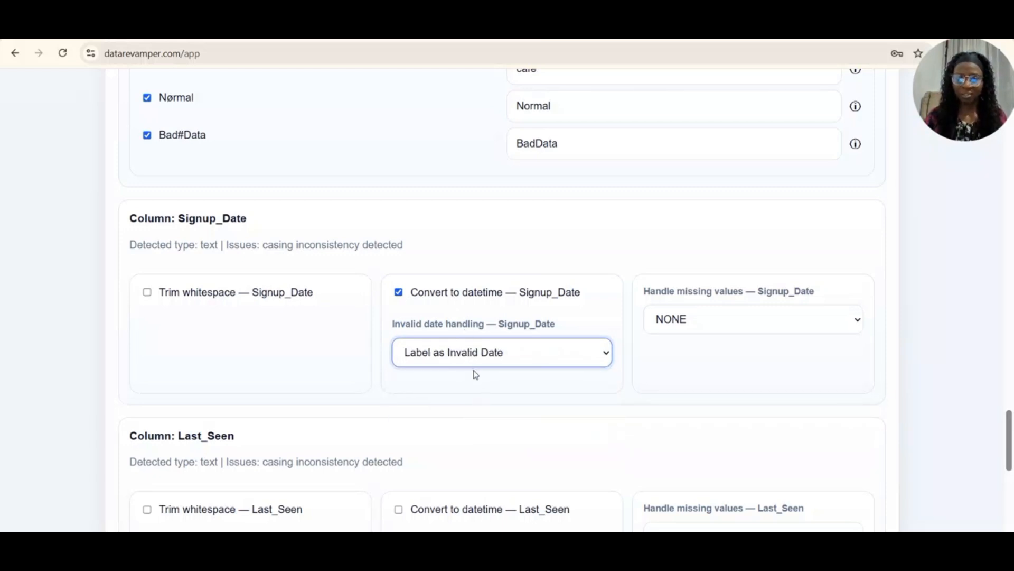
Step: Enable datetime conversion for the Last_Seen column and set its invalid date handling to Label as Invalid Date
scroll(703, 385, "down", 3)
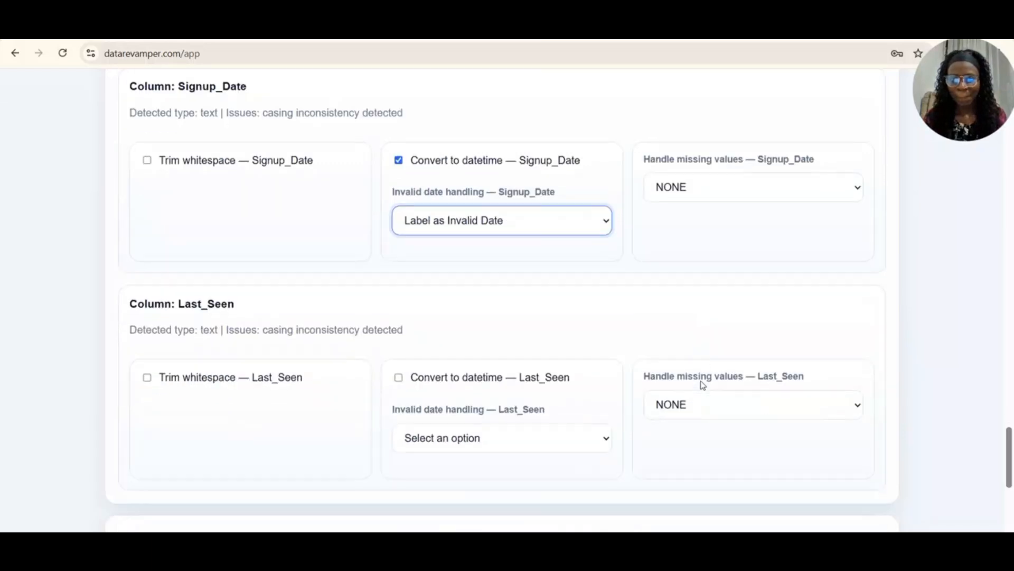
scroll(702, 385, "down", 3)
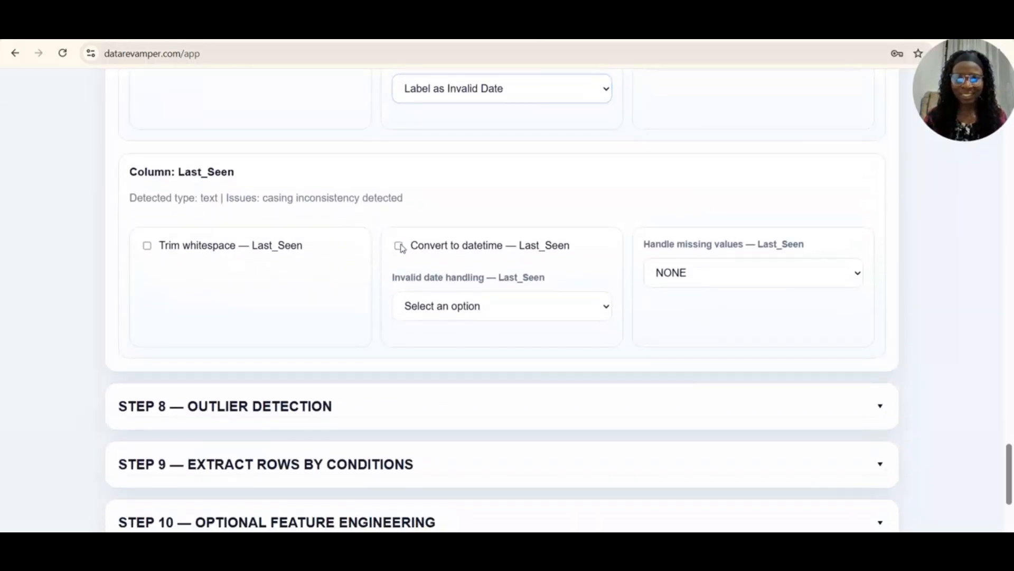
left_click(399, 245)
left_click(423, 306)
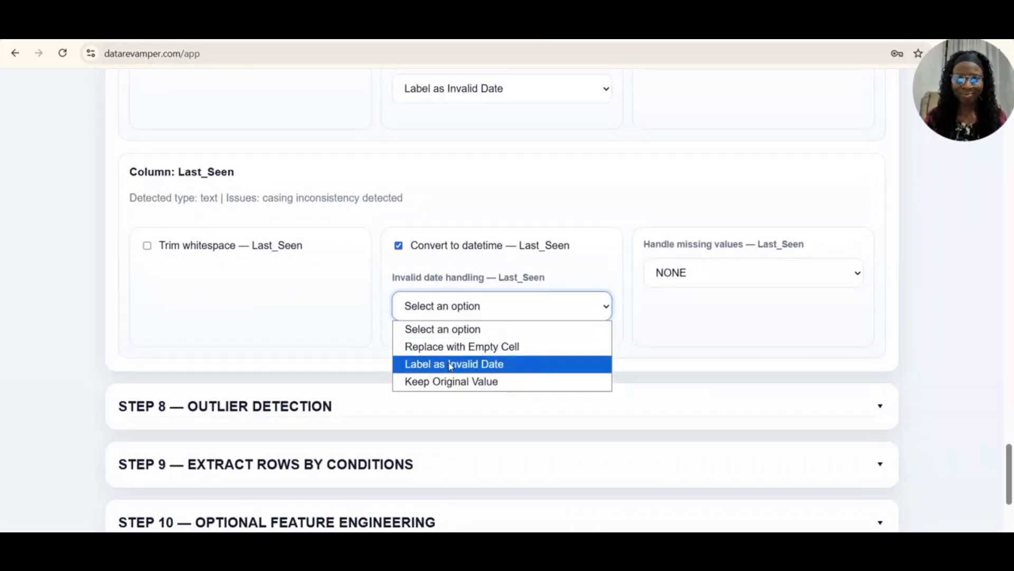
left_click(450, 364)
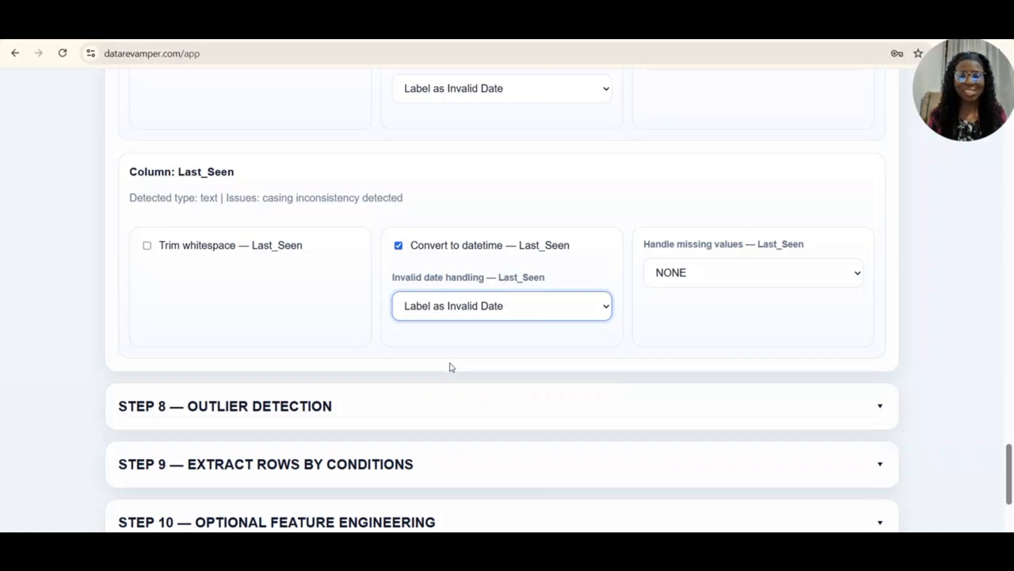
Step: Generate a preview of the configured cleaning changes before applying them
scroll(450, 367, "down", 5)
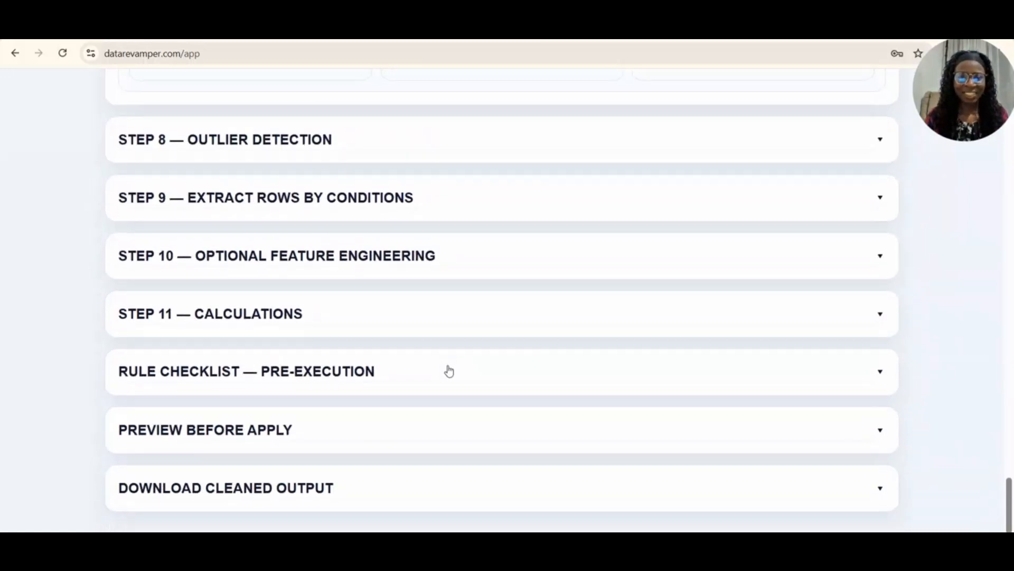
left_click(326, 436)
left_click(415, 428)
scroll(414, 431, "down", 1)
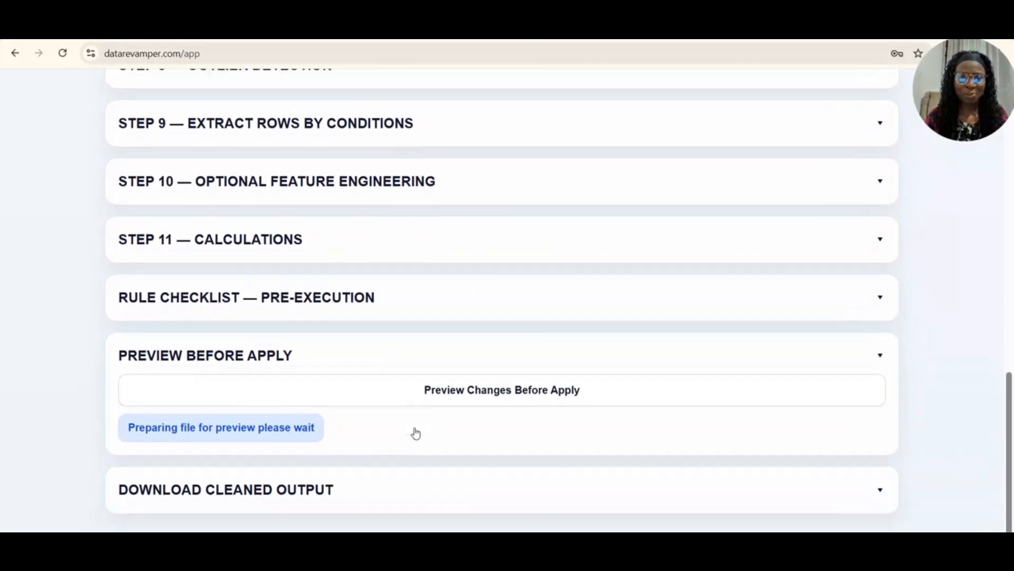
Step: Review the rule statuses in the validation preview and the cleaned rows in the preview data sample
scroll(416, 432, "down", 5)
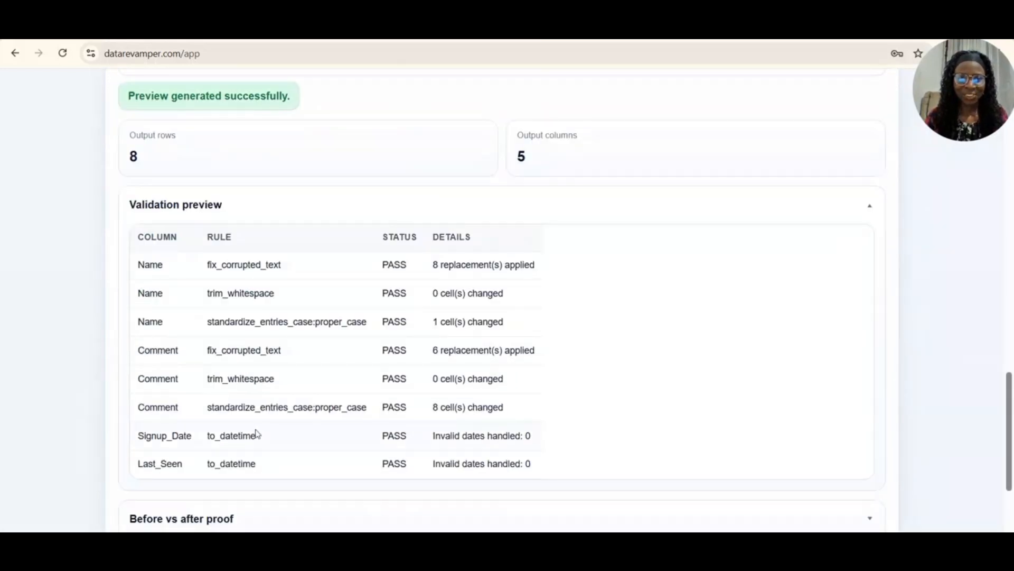
scroll(227, 423, "down", 4)
left_click(256, 380)
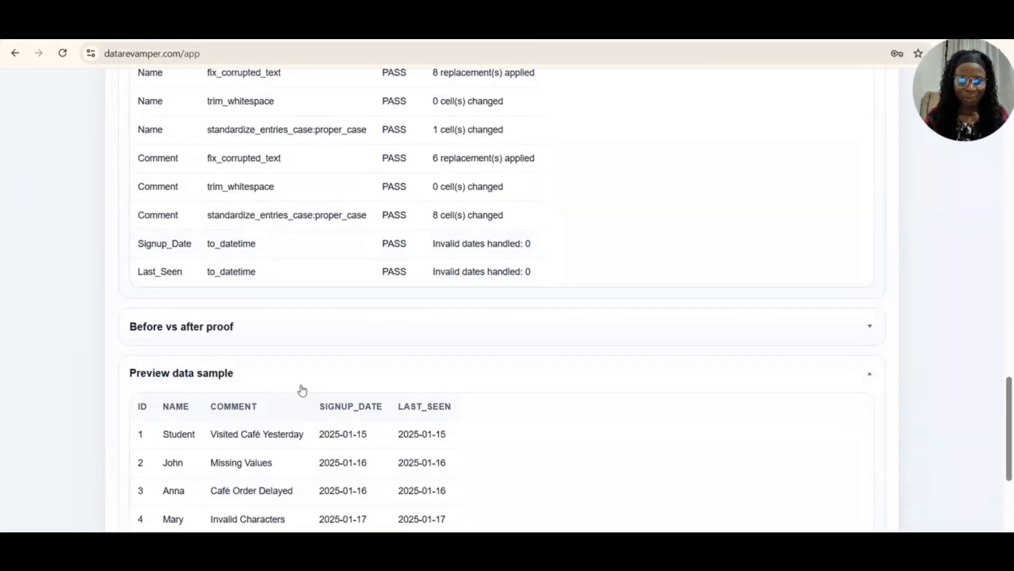
scroll(319, 363, "down", 5)
scroll(322, 362, "up", 1)
scroll(323, 362, "up", 1)
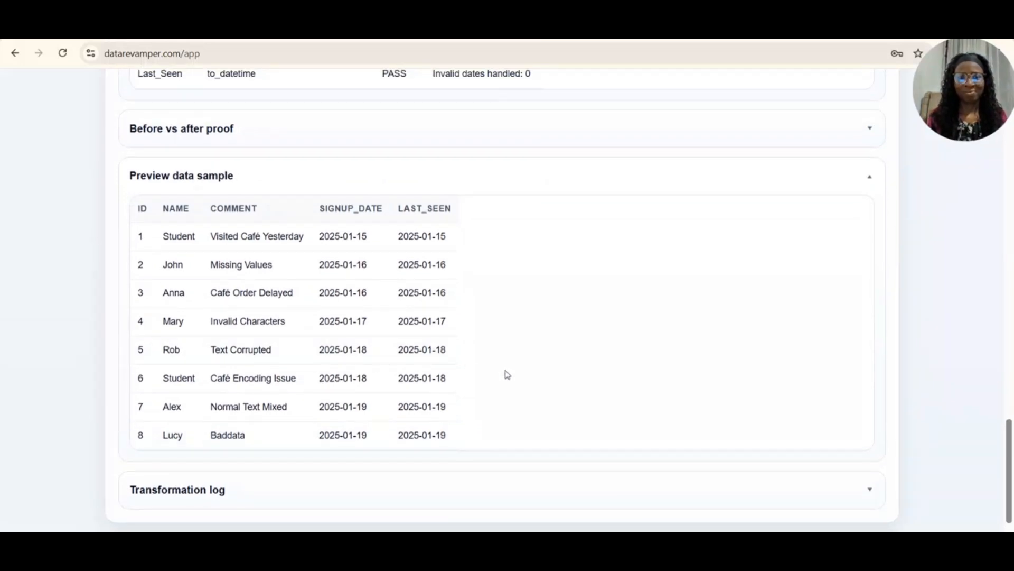
scroll(504, 381, "down", 2)
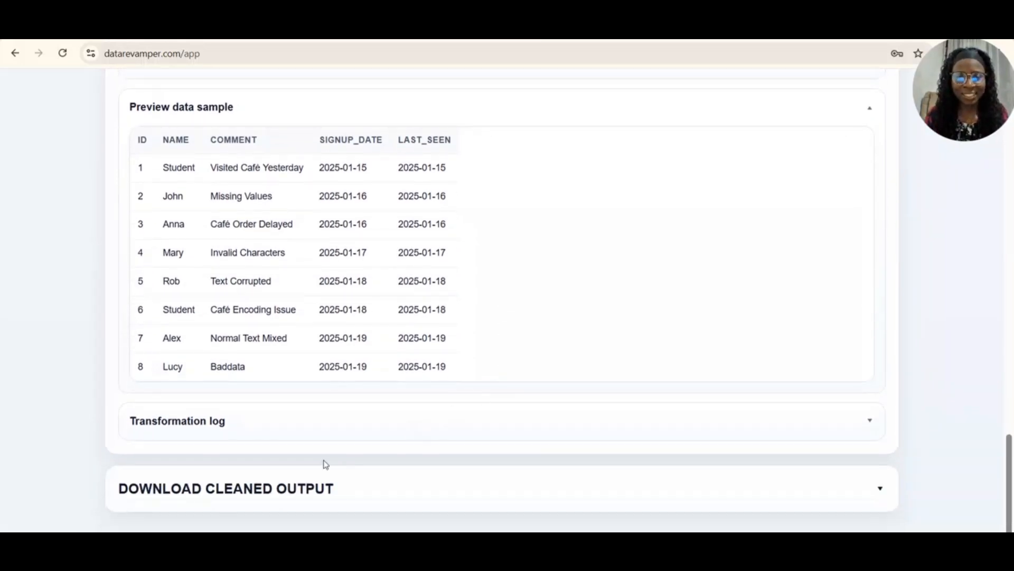
Step: Prepare the cleaned output for download and download it as an Excel file
left_click(273, 490)
left_click(208, 478)
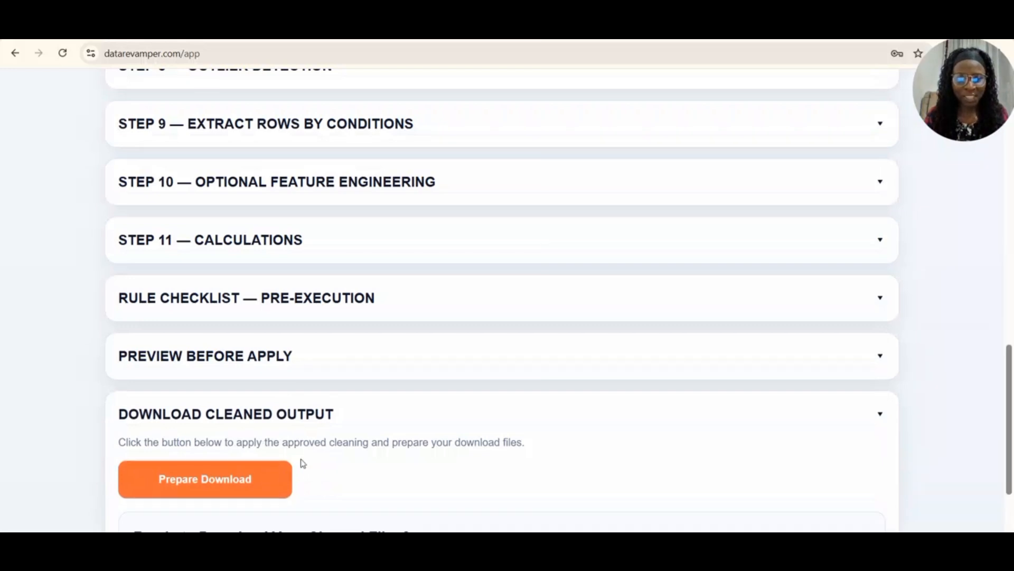
scroll(301, 462, "down", 3)
left_click(333, 463)
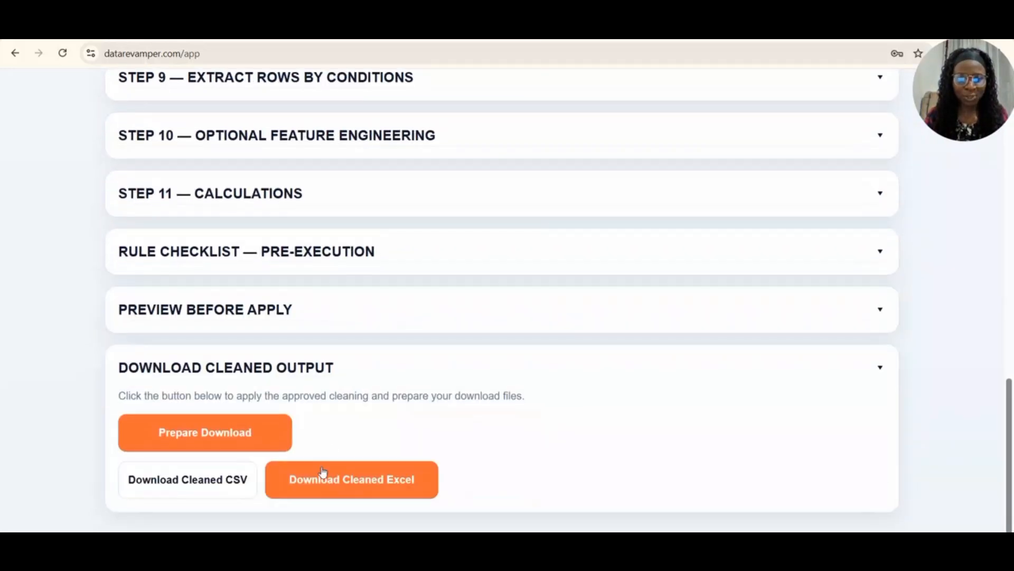
left_click(331, 479)
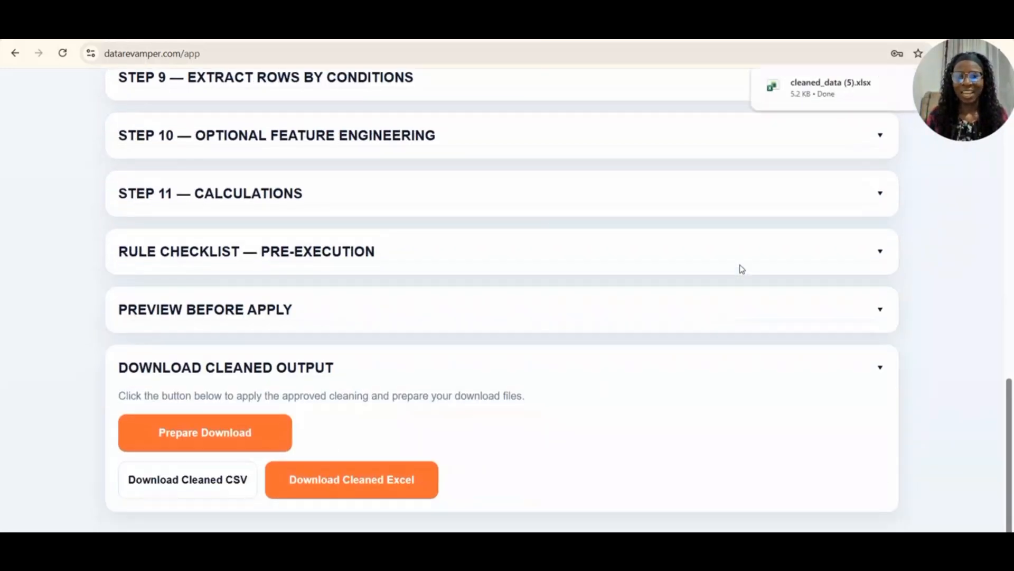
Step: Open the downloaded cleaned_data (5).xlsx in Excel with editing enabled and widen the Name through Last_Seen columns to fit their contents
left_click(815, 92)
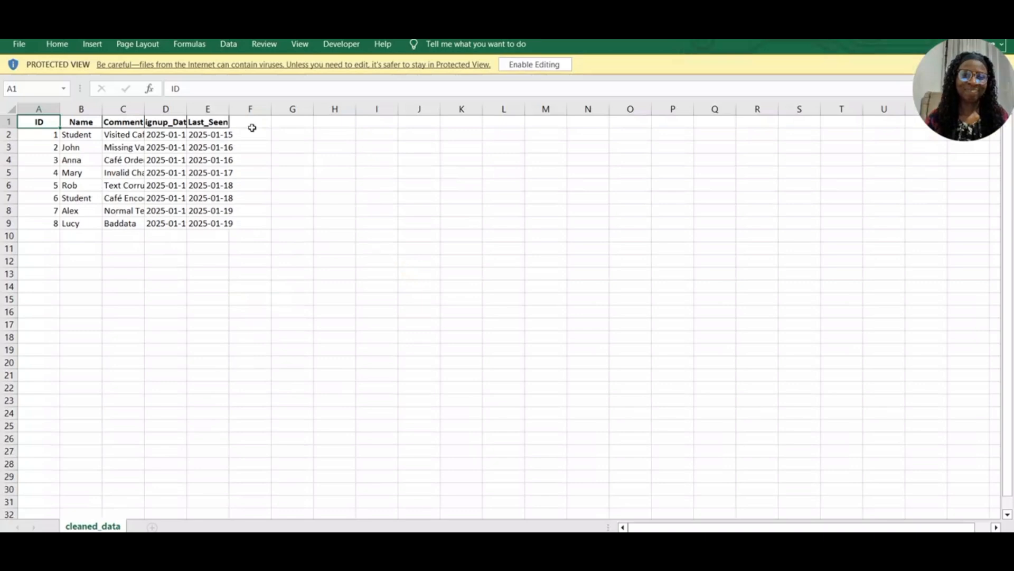
left_click(556, 65)
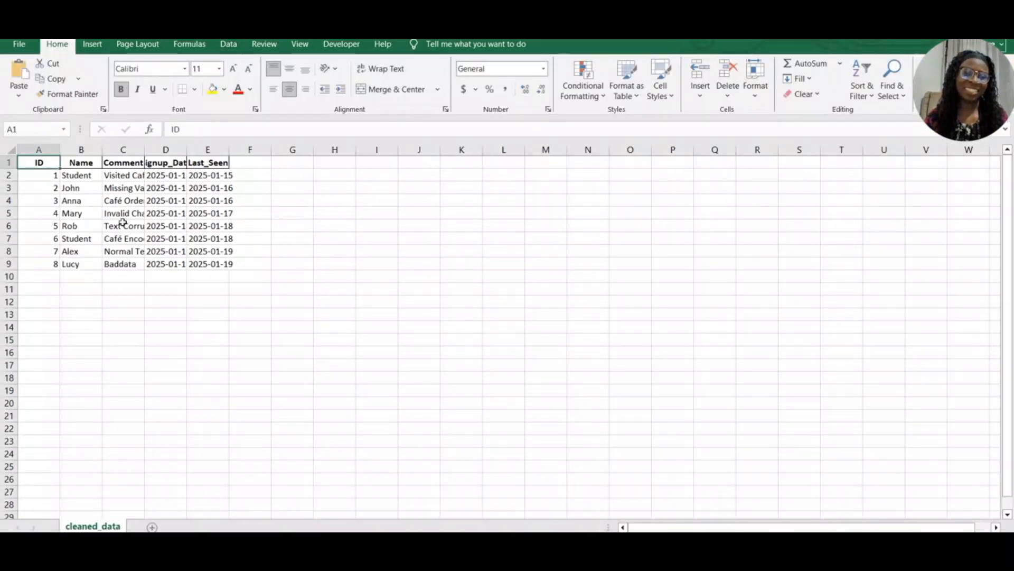
left_click_drag(101, 152, 364, 154)
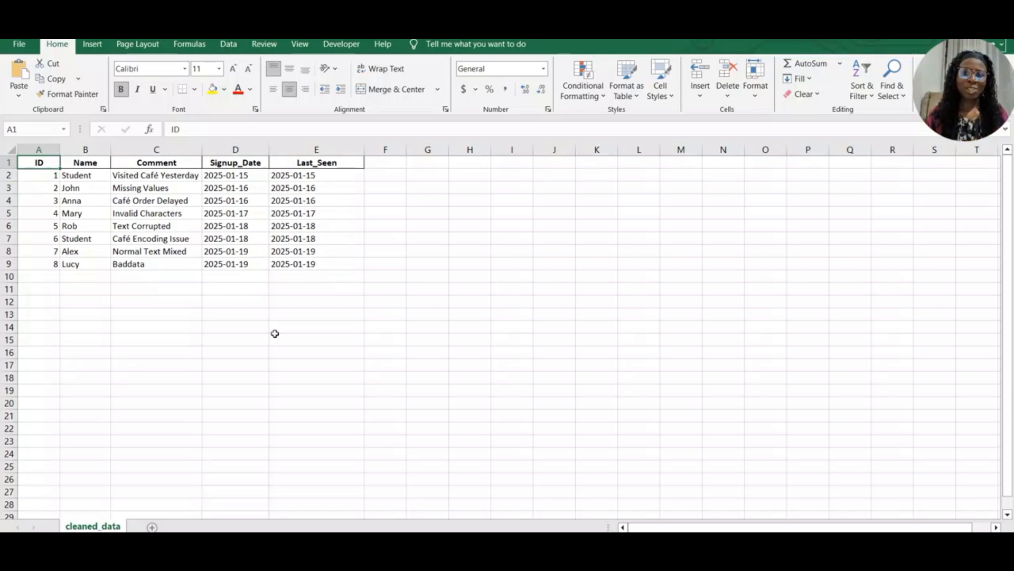
left_click(238, 330)
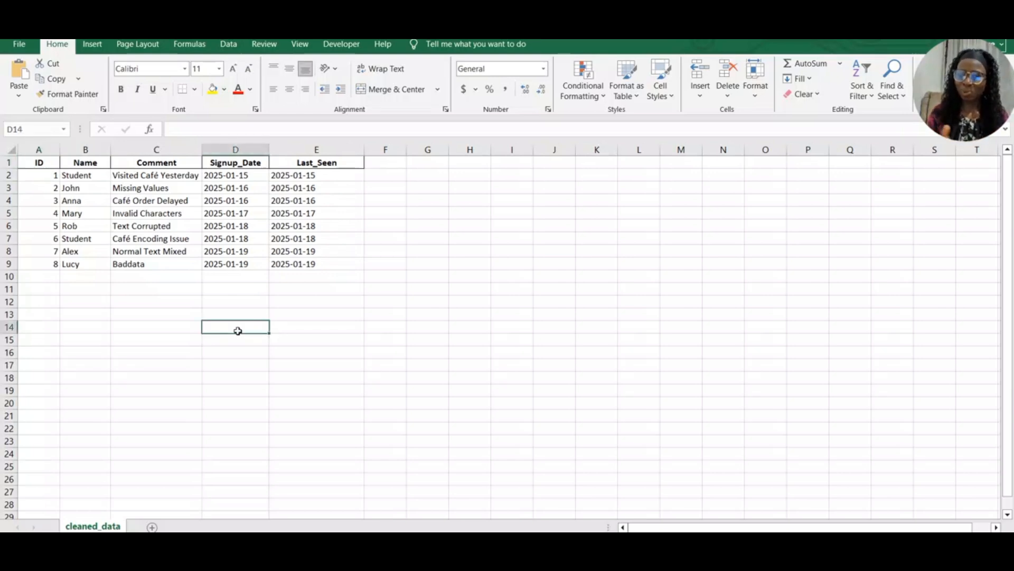